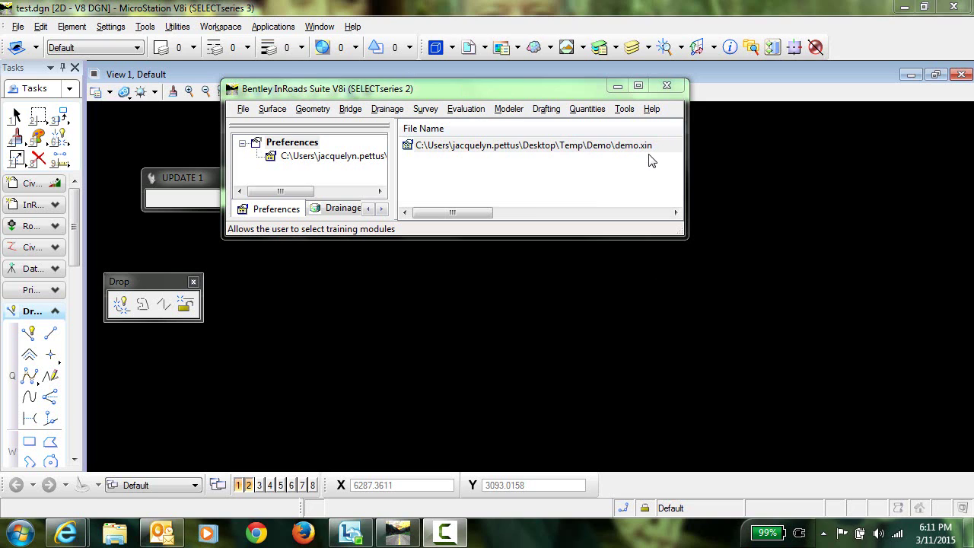
Step: Open the Demo template in Create Template and inspect its lane, shoulder and fill-slope components
left_click(516, 112)
left_click(528, 130)
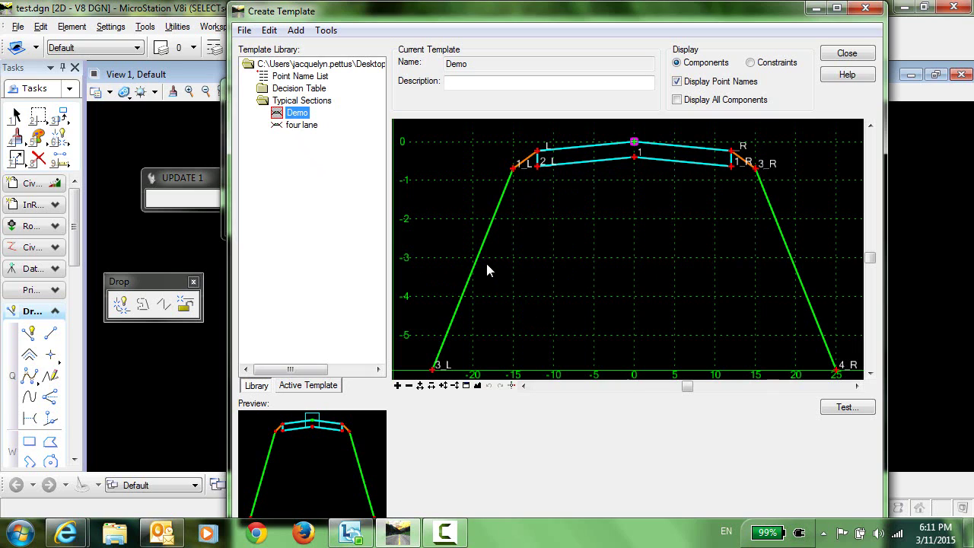
mouse_move(479, 262)
mouse_move(525, 162)
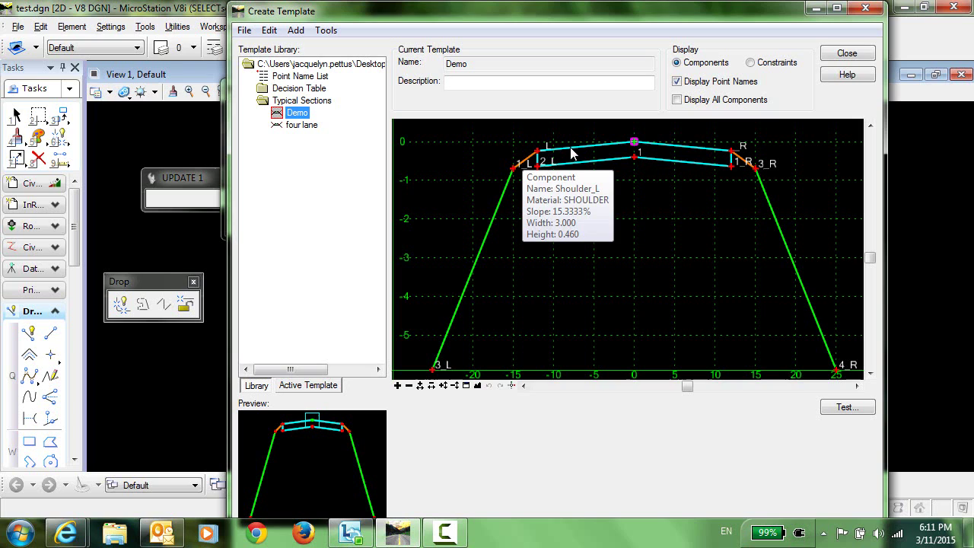
mouse_move(589, 153)
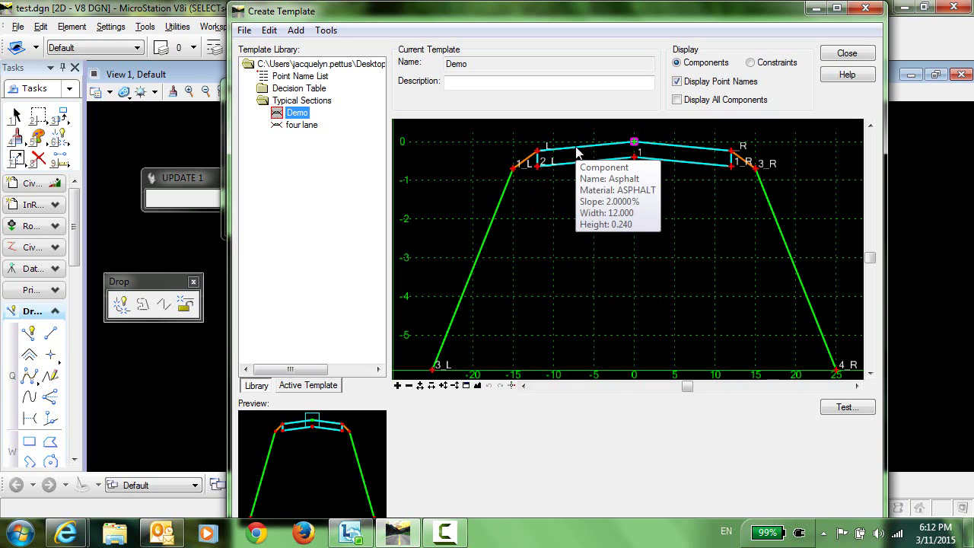
Step: Close the template editor and review the ASPHALT and FILL styles in Style Manager
left_click(844, 55)
left_click(624, 109)
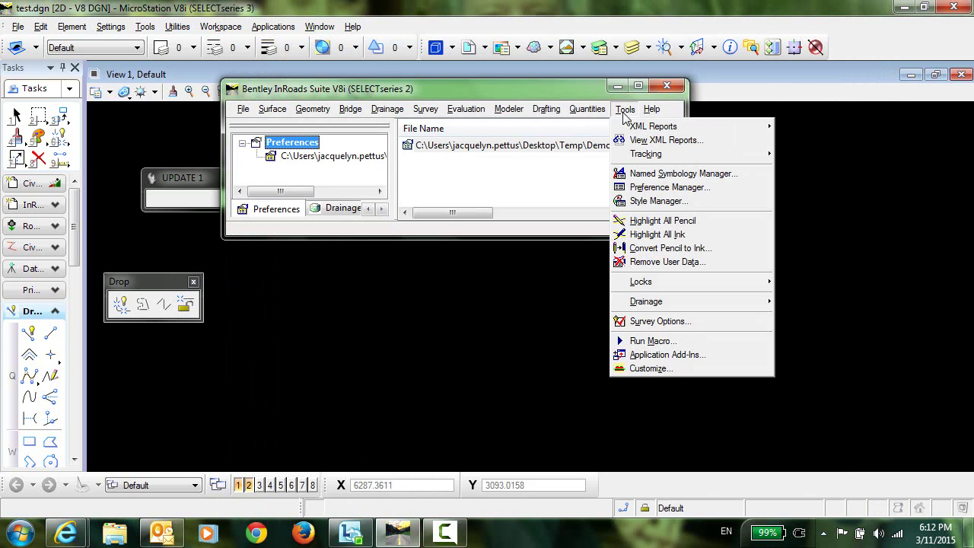
left_click(656, 202)
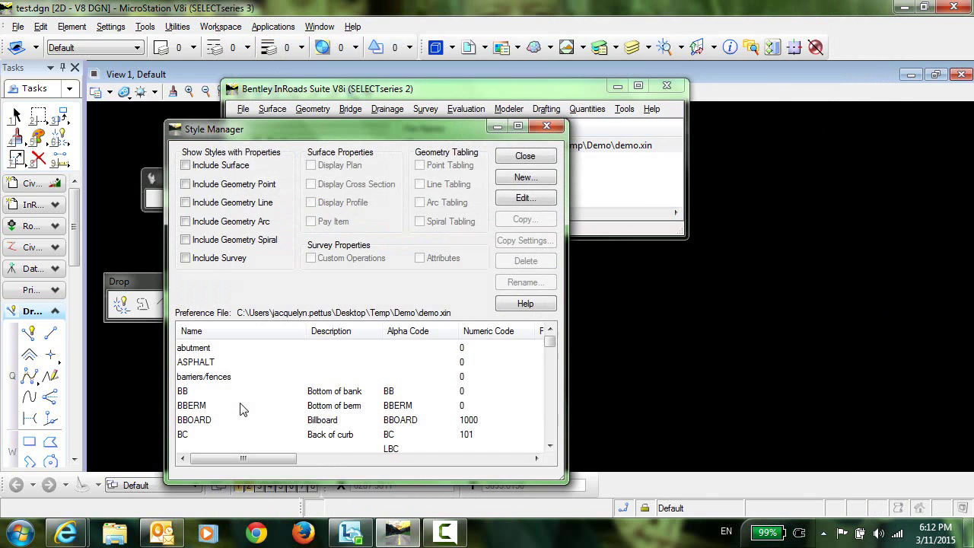
left_click(204, 364)
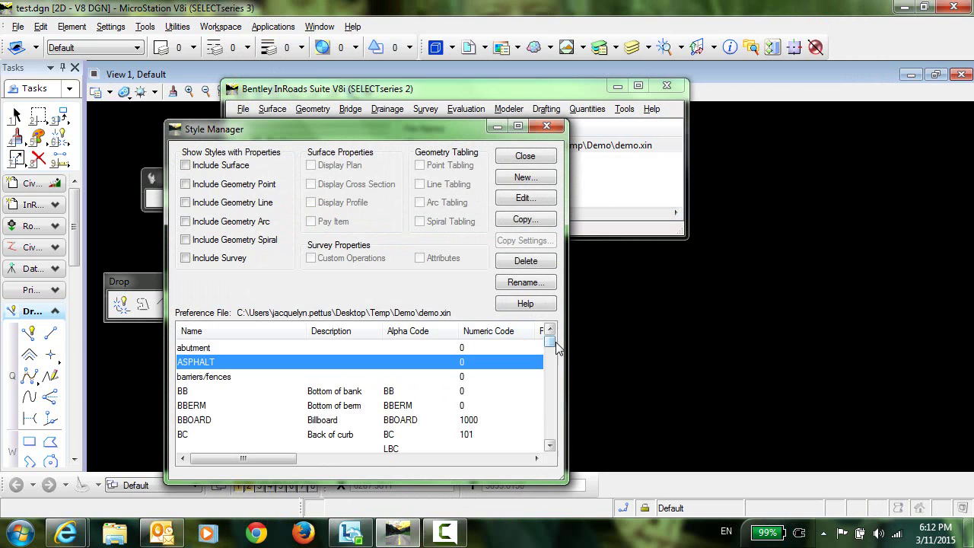
scroll(553, 358, "down", 2)
left_click_drag(552, 352, 550, 383)
left_click(366, 420)
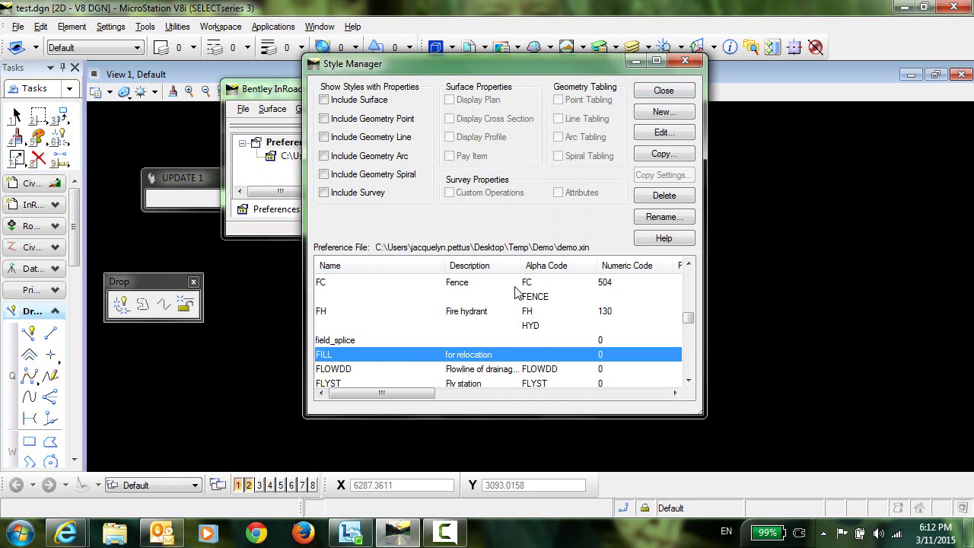
Step: Close Style Manager, launch Power InRoads V8i (SELECTseries 4) and open test.dgn
left_click(685, 91)
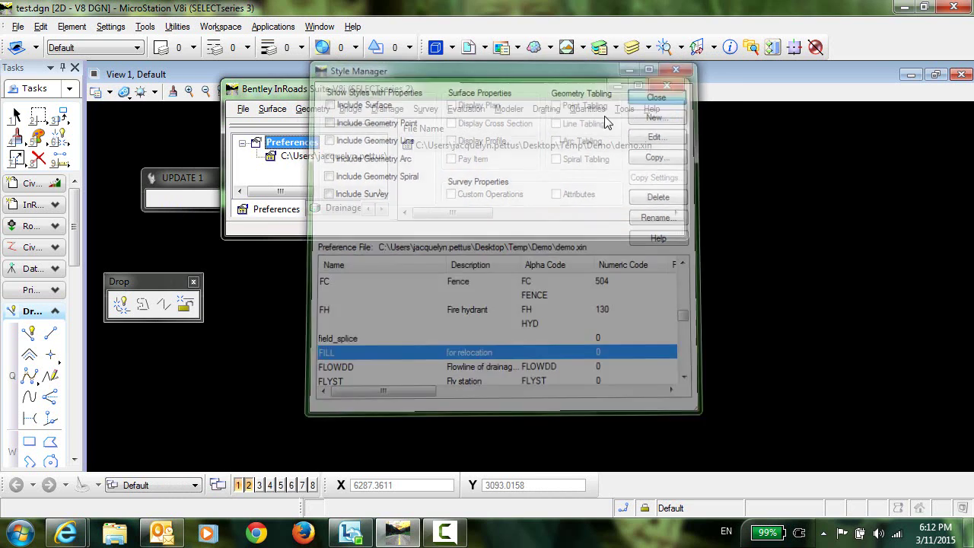
left_click(23, 539)
left_click(66, 465)
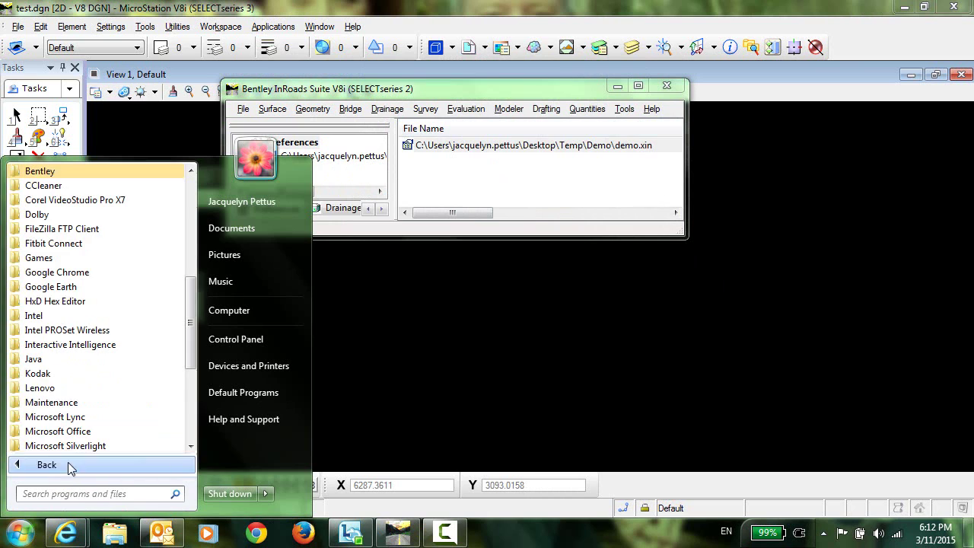
left_click(58, 171)
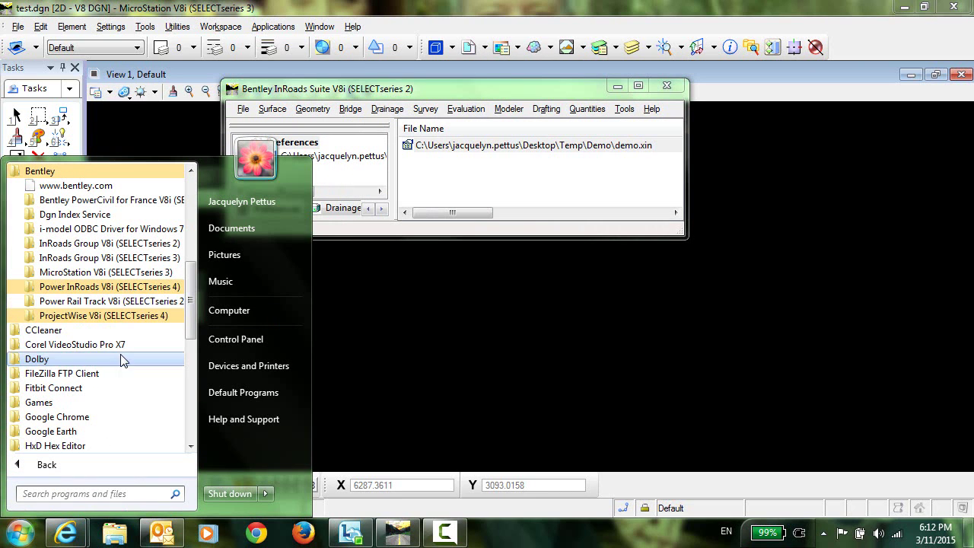
left_click(127, 287)
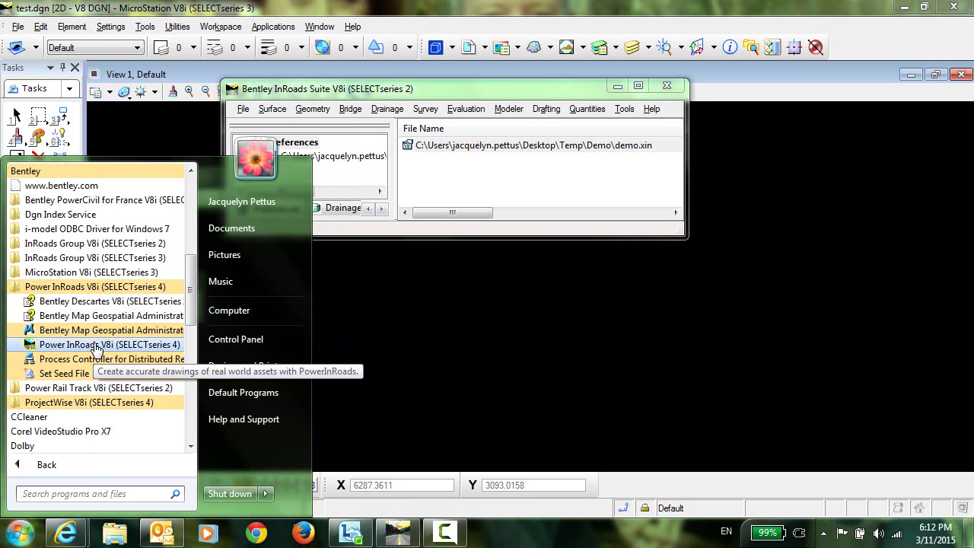
left_click(152, 344)
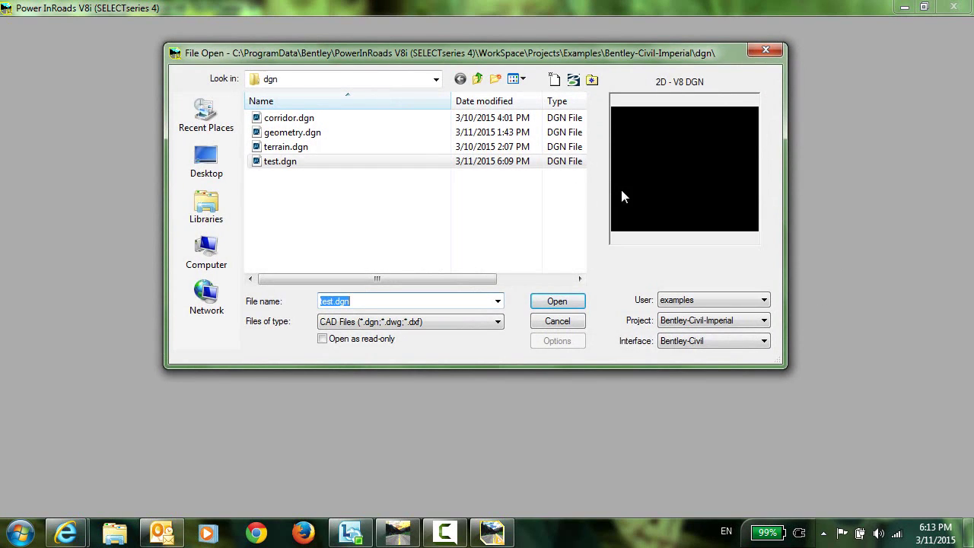
left_click(279, 162)
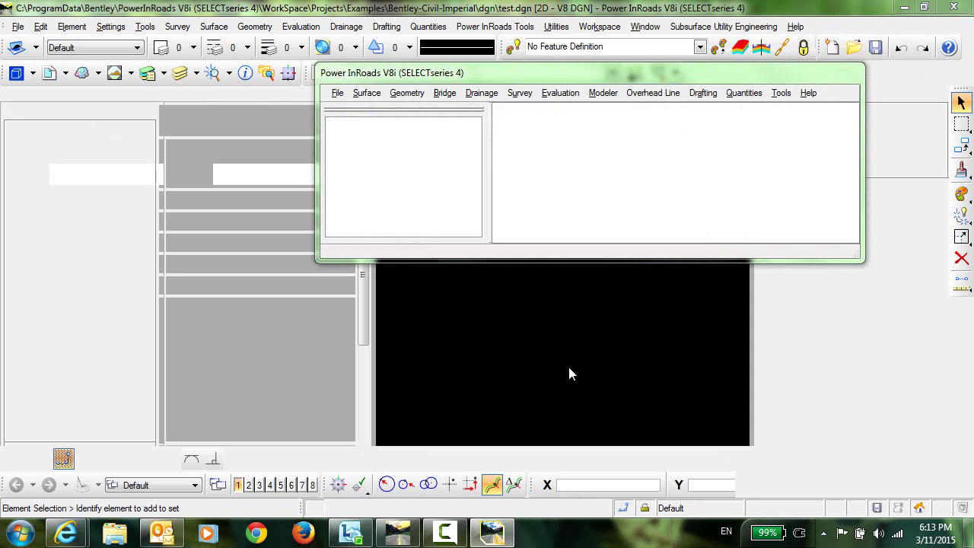
Step: Load demo.xin from Desktop\Temp\Demo as the InRoads preference file
left_click(337, 93)
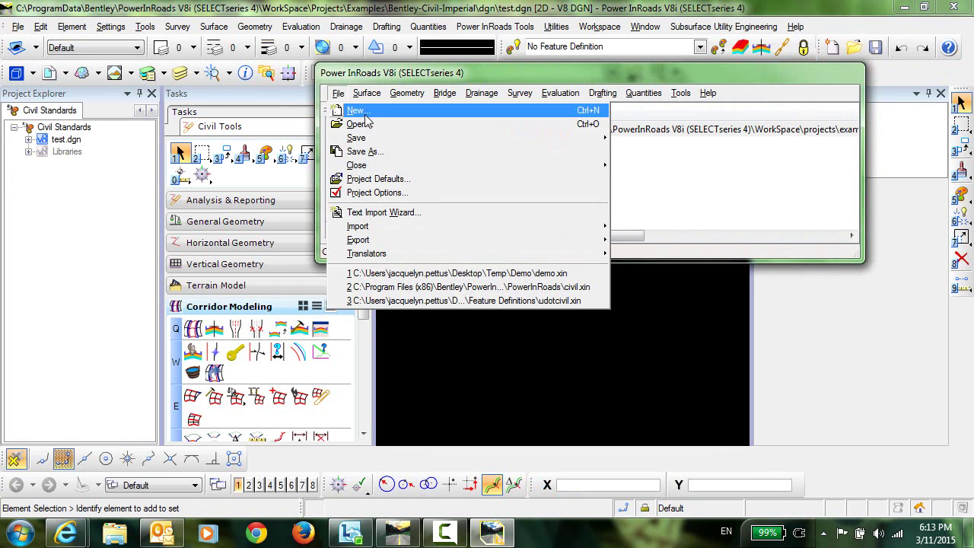
left_click(367, 125)
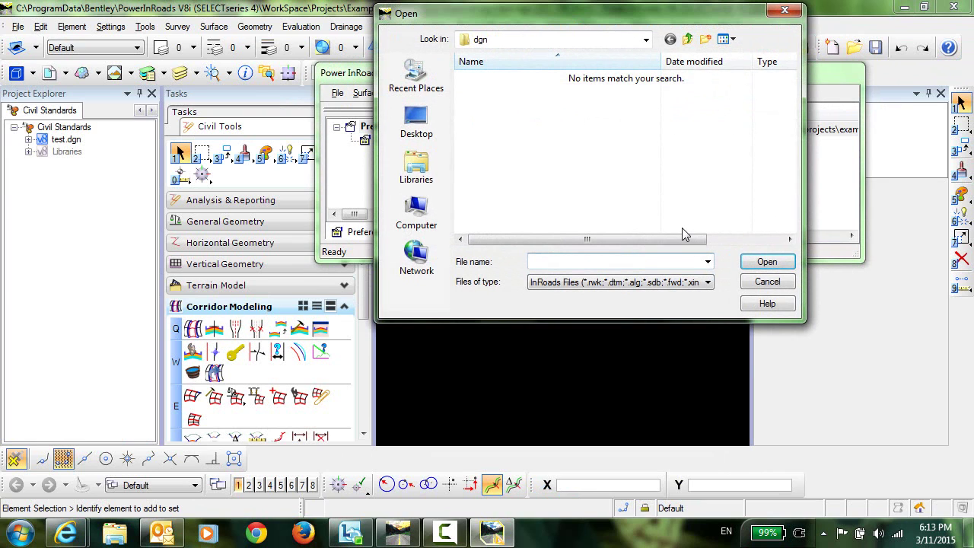
left_click(411, 125)
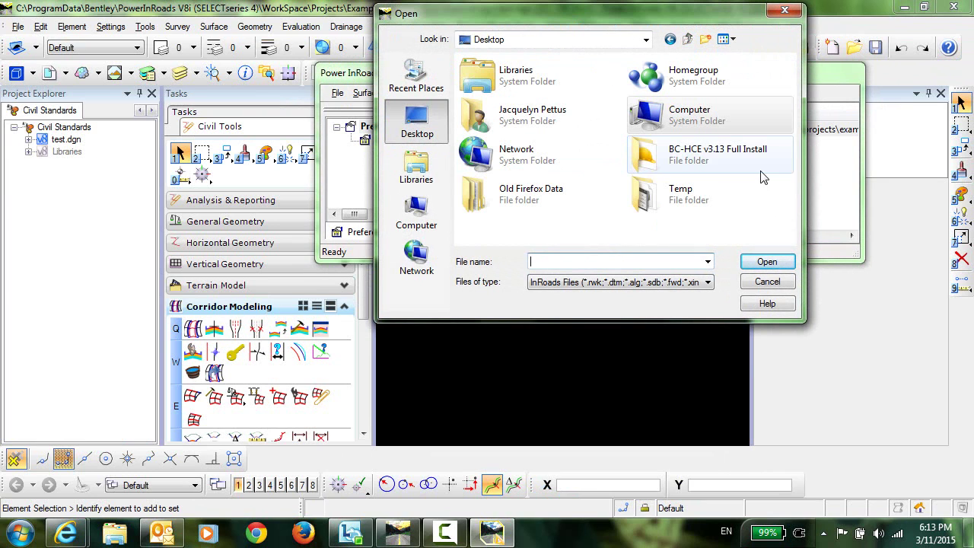
double_click(700, 196)
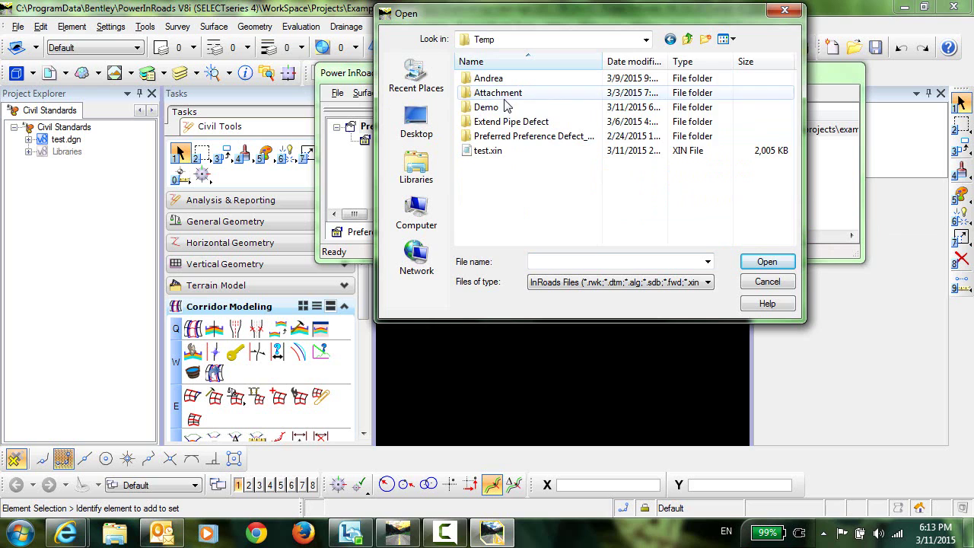
double_click(494, 107)
double_click(493, 79)
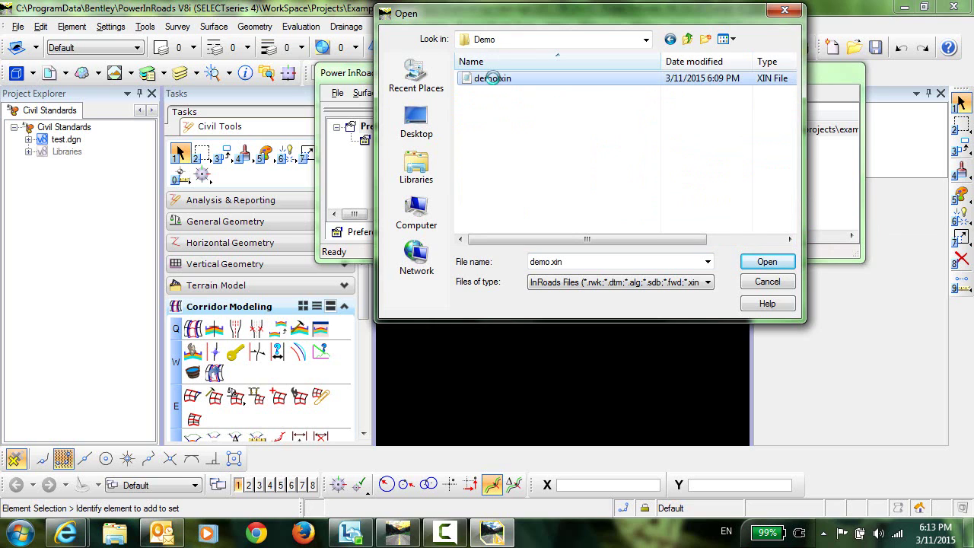
left_click(780, 283)
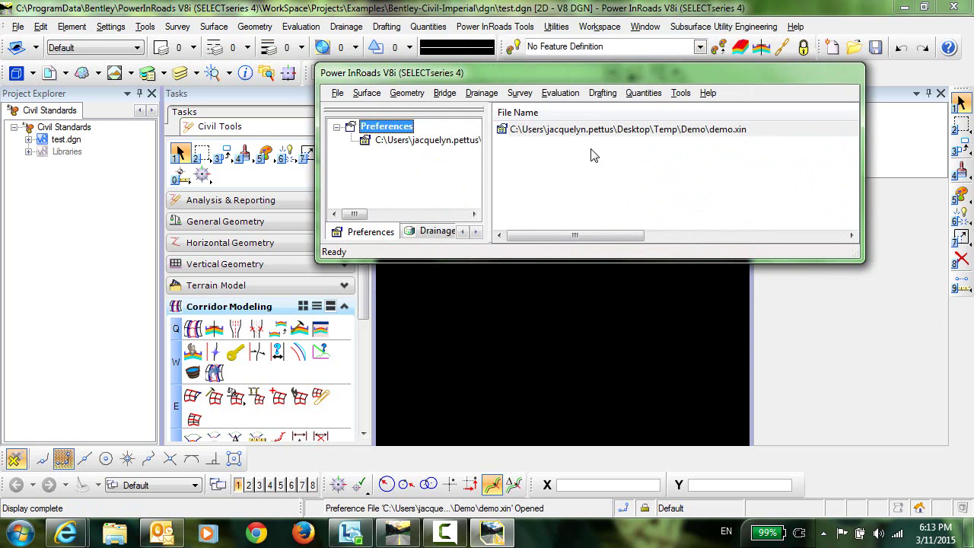
Step: Open Style Manager and check Include Surface to list only surface styles
left_click(682, 94)
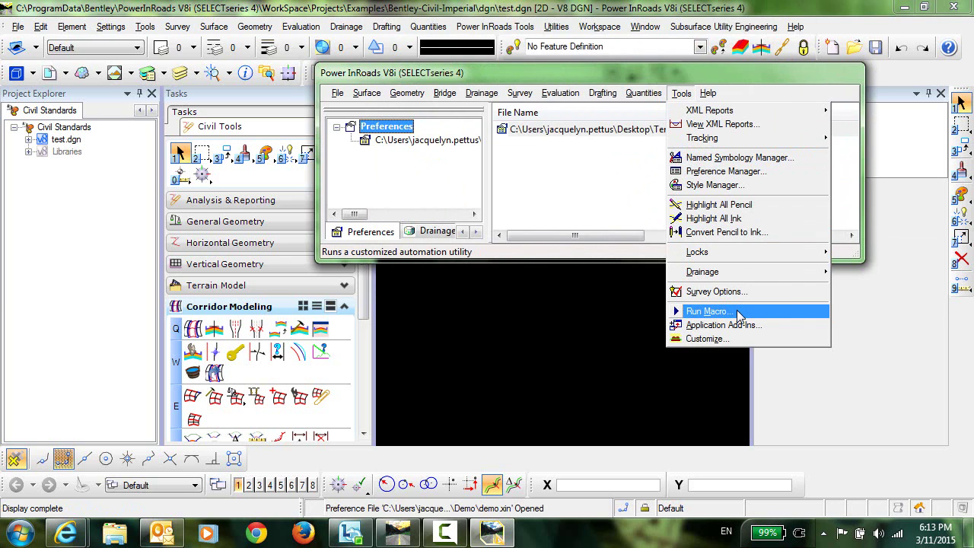
left_click(712, 185)
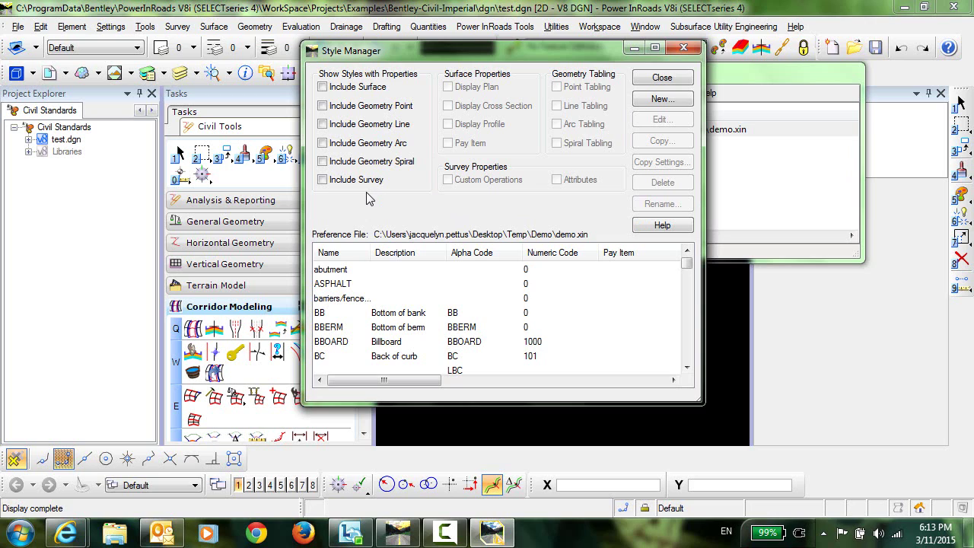
left_click(322, 86)
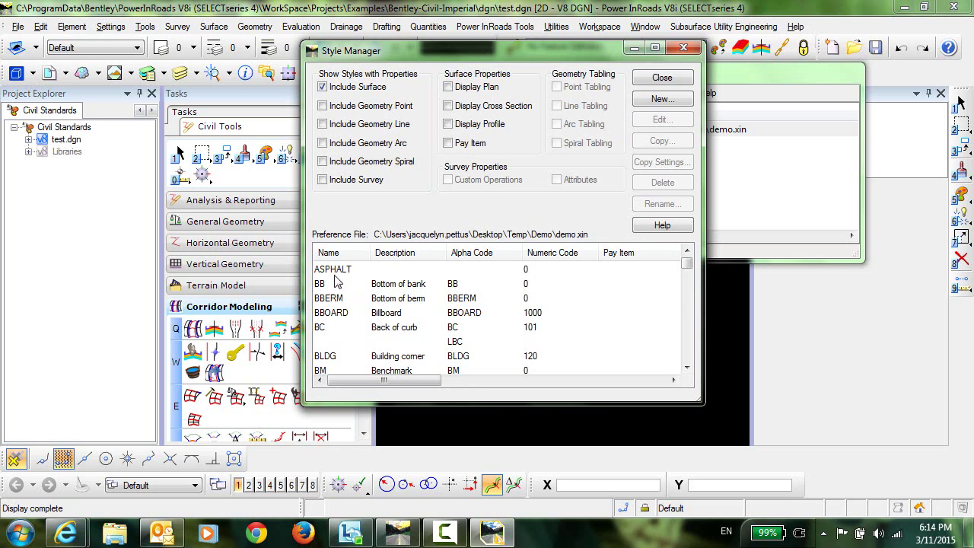
right_click(405, 302)
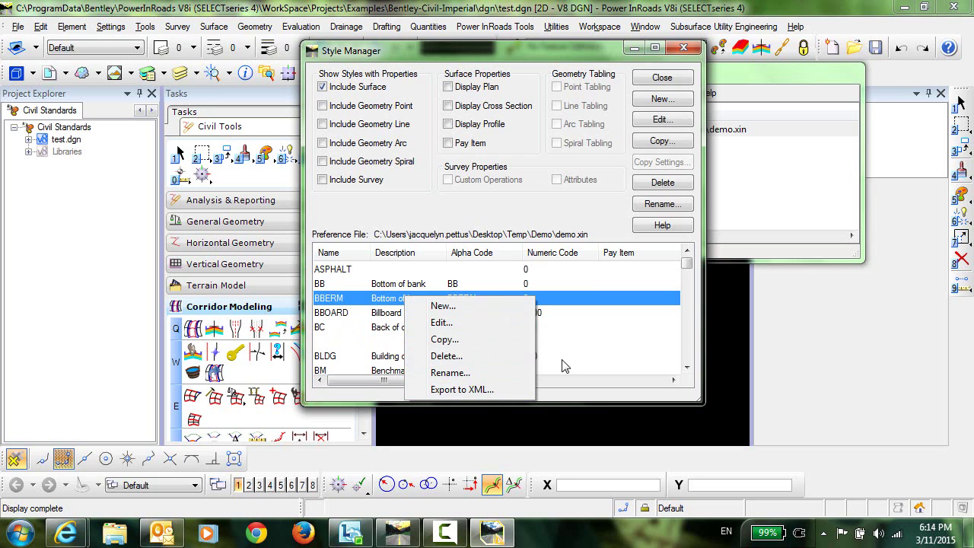
left_click(339, 274)
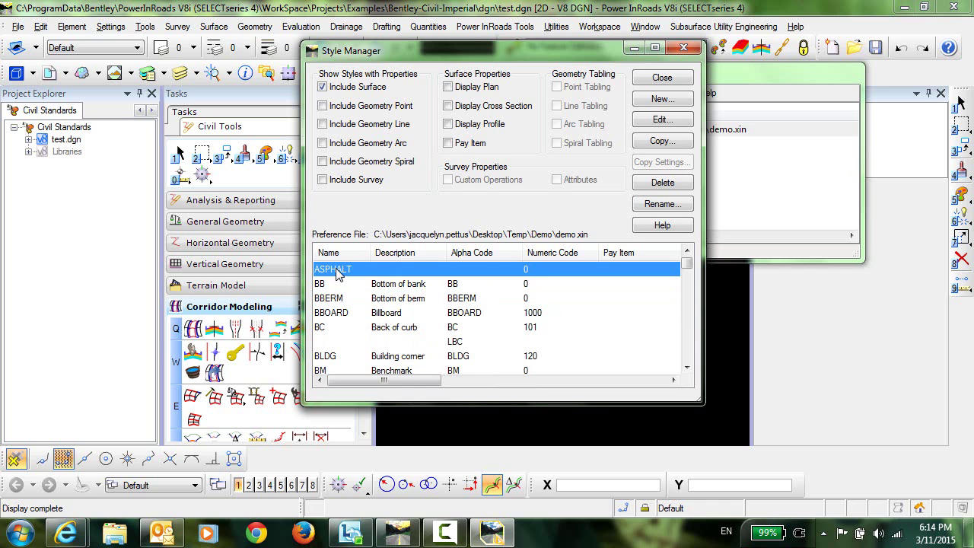
left_click(660, 120)
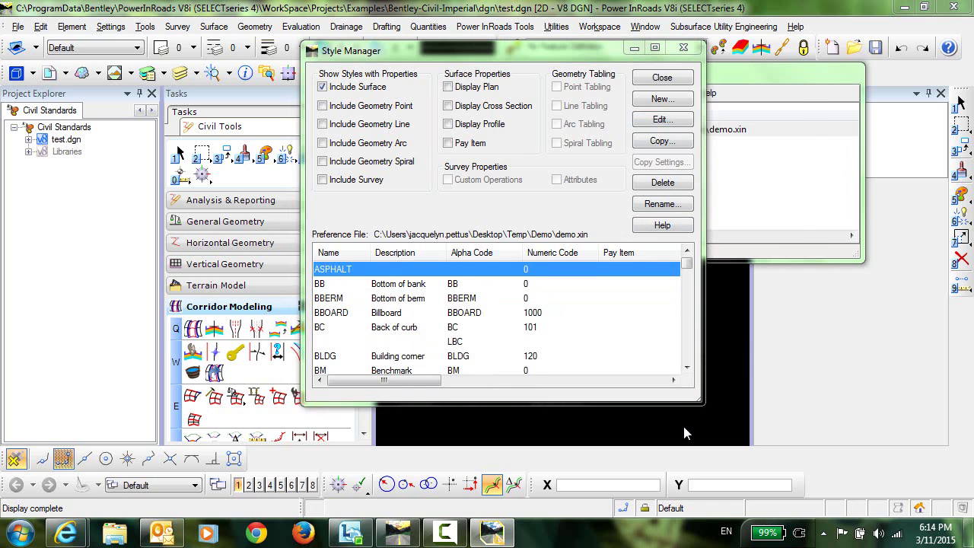
left_click(377, 189)
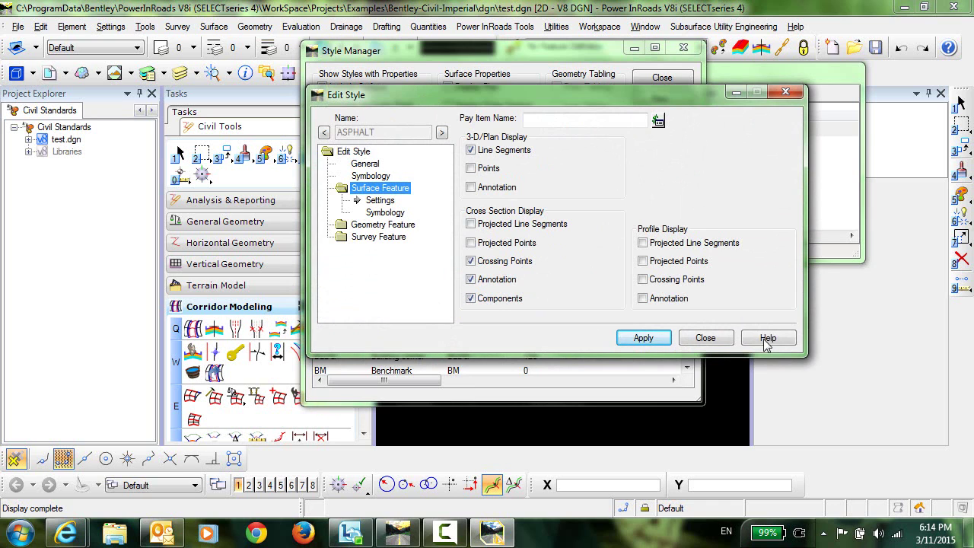
left_click(705, 337)
left_click(380, 301)
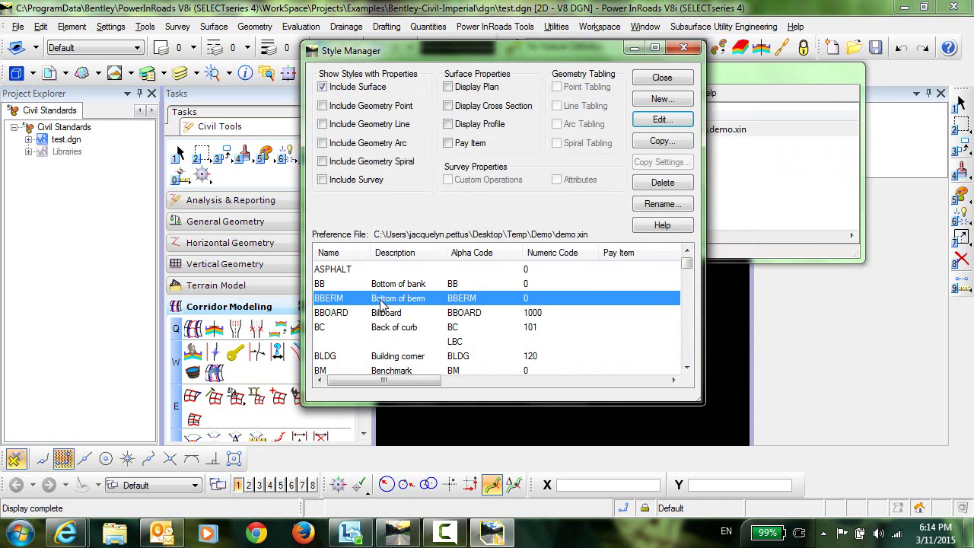
key("f")
left_click(393, 329)
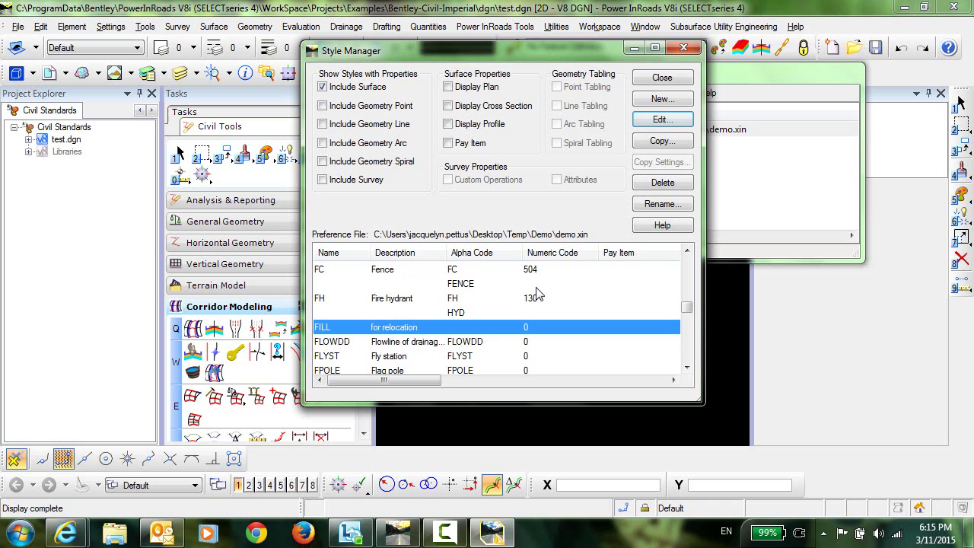
left_click(658, 120)
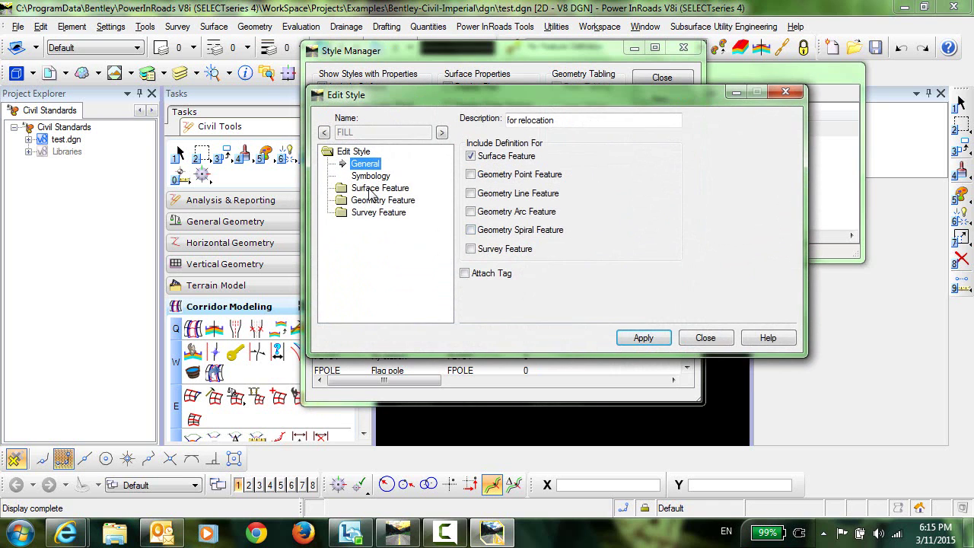
left_click(380, 188)
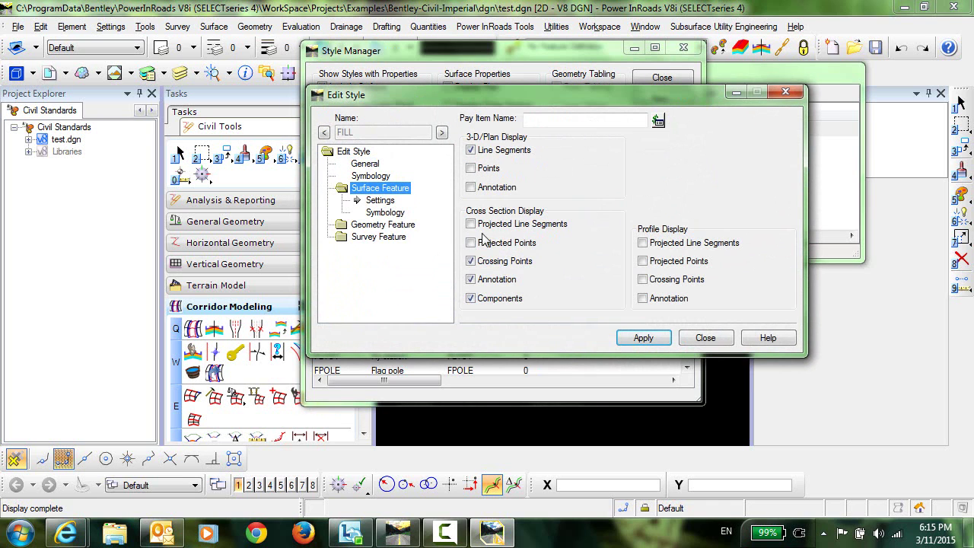
left_click(706, 338)
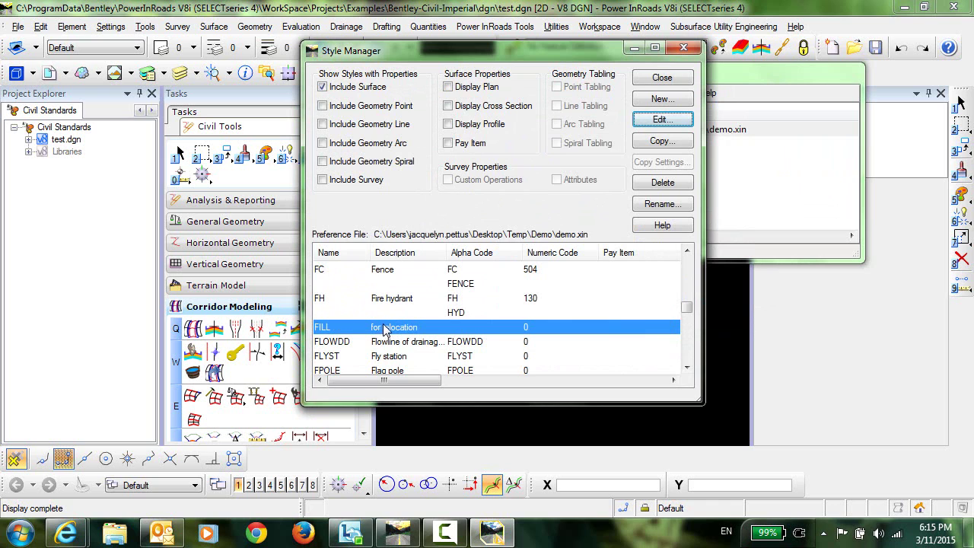
key("s")
left_click(388, 313)
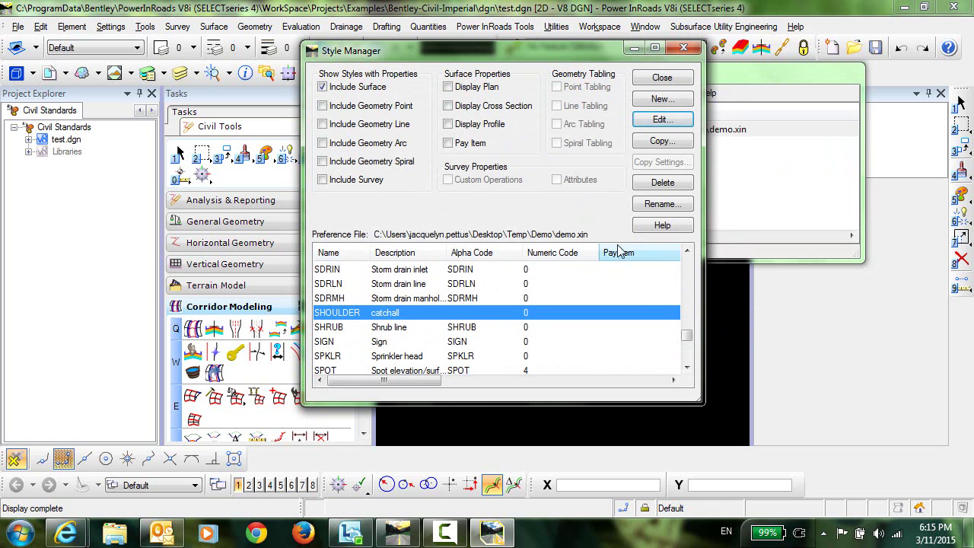
left_click(664, 122)
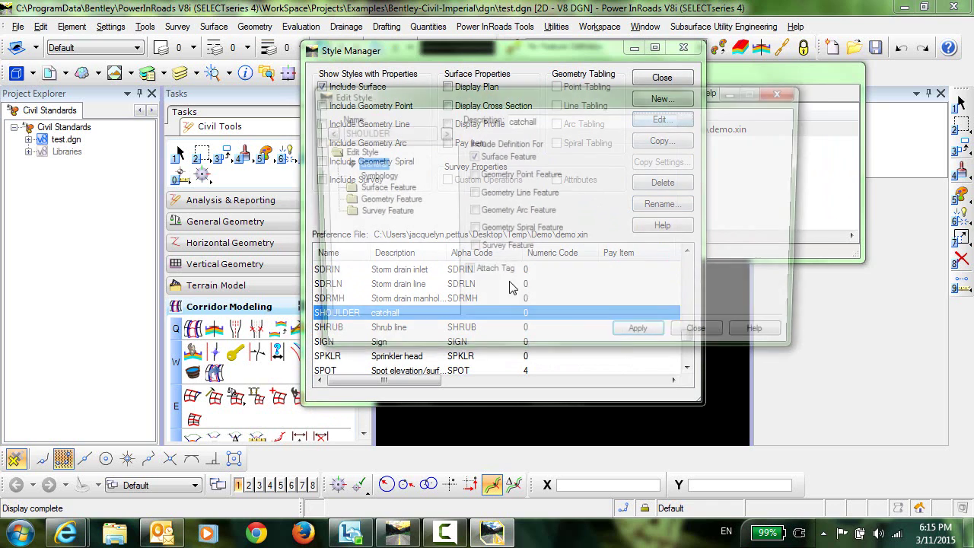
left_click(366, 190)
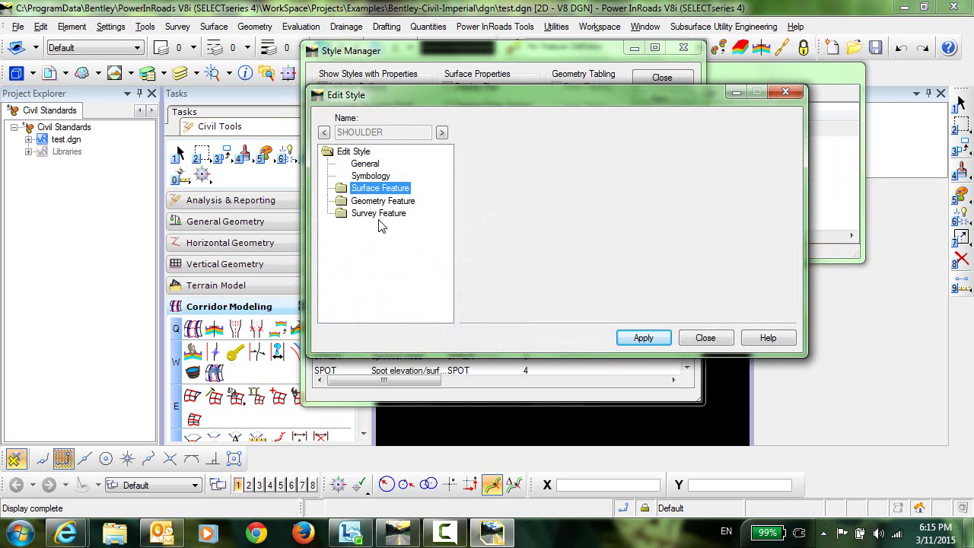
left_click(705, 338)
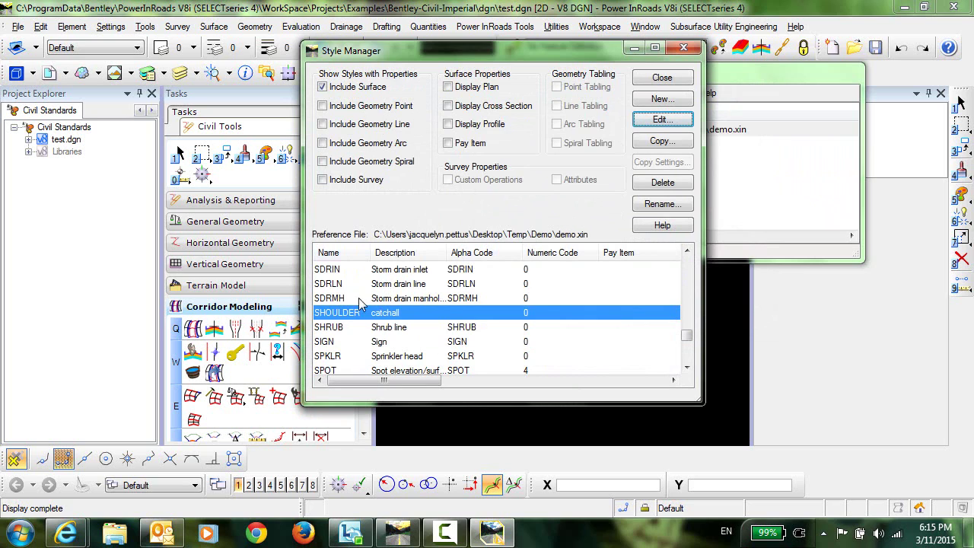
Step: Export the surface styles to DEMO.xml in the Desktop\Temp\Demo folder
right_click(389, 285)
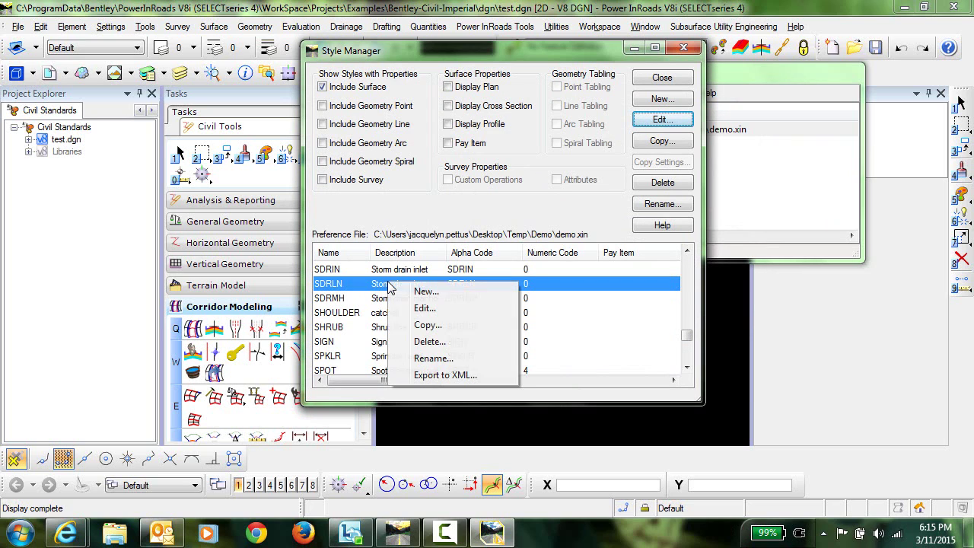
left_click(478, 375)
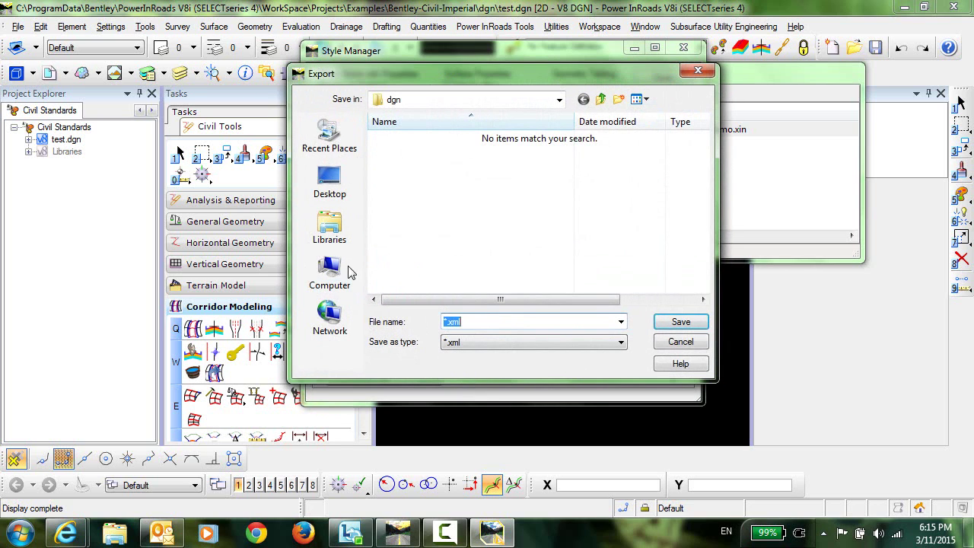
left_click(330, 227)
left_click(329, 183)
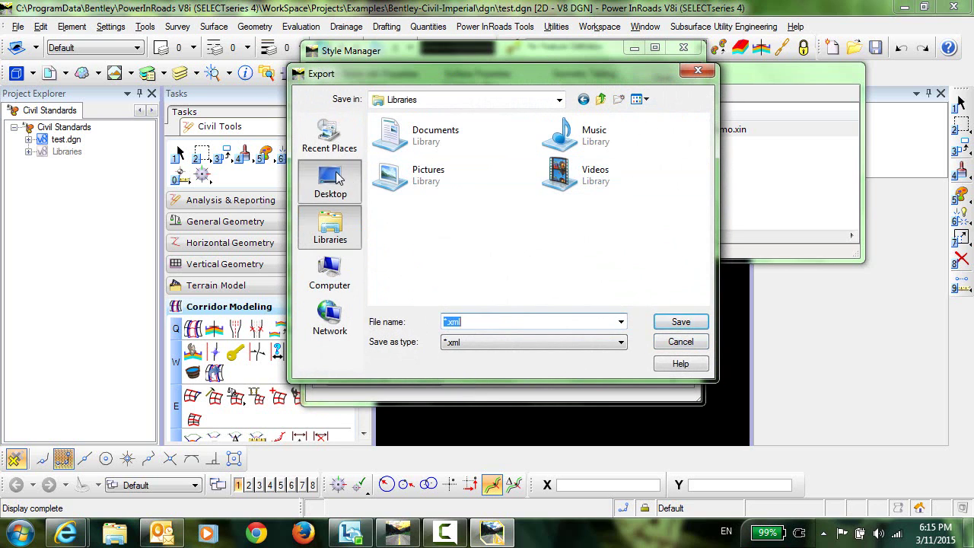
double_click(635, 254)
double_click(393, 169)
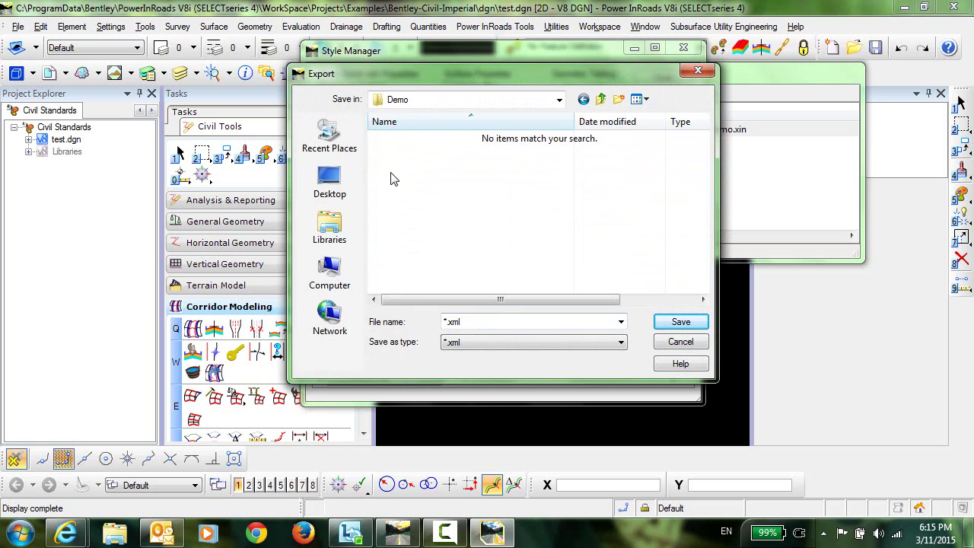
left_click(492, 320)
type("DEMO")
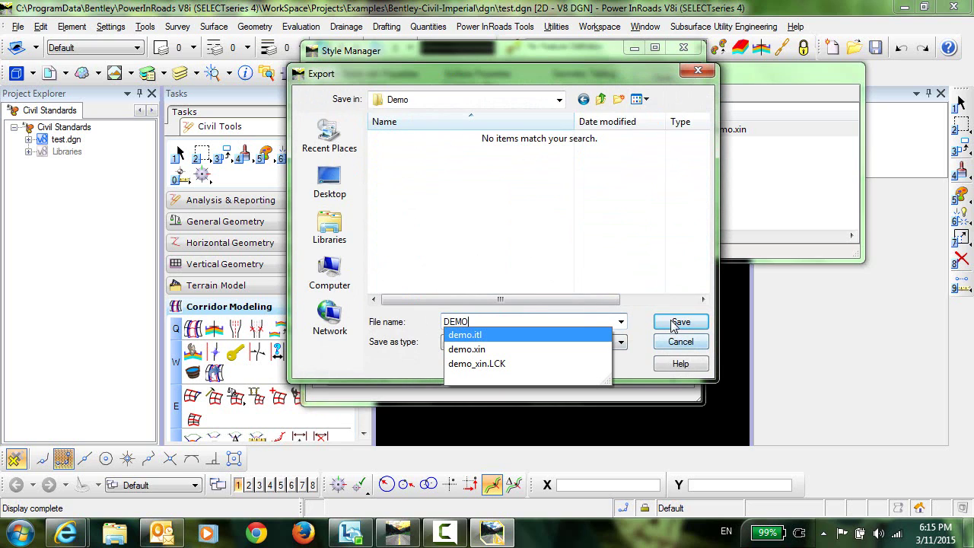
left_click(677, 322)
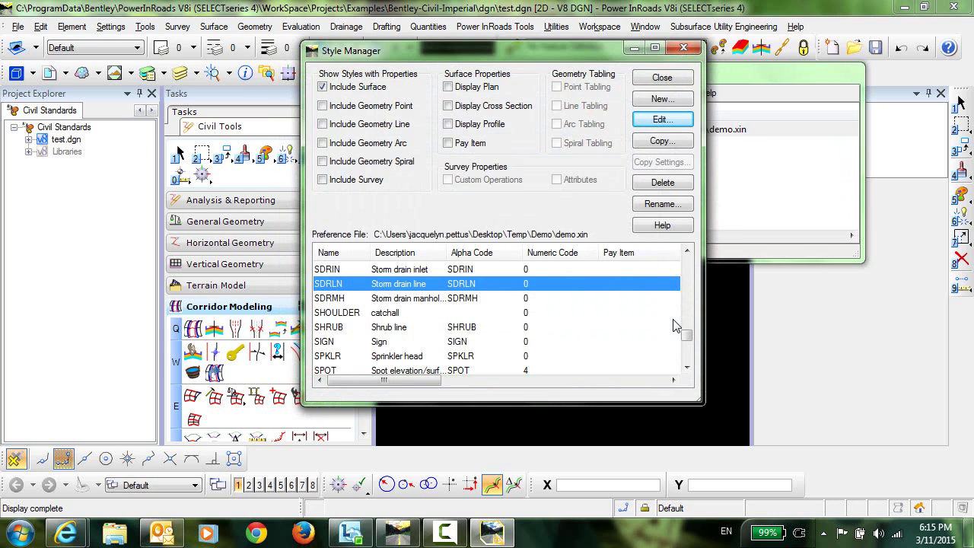
Step: Close Style Manager and hide the InRoads explorer with Explorer Show/Hide
left_click(660, 79)
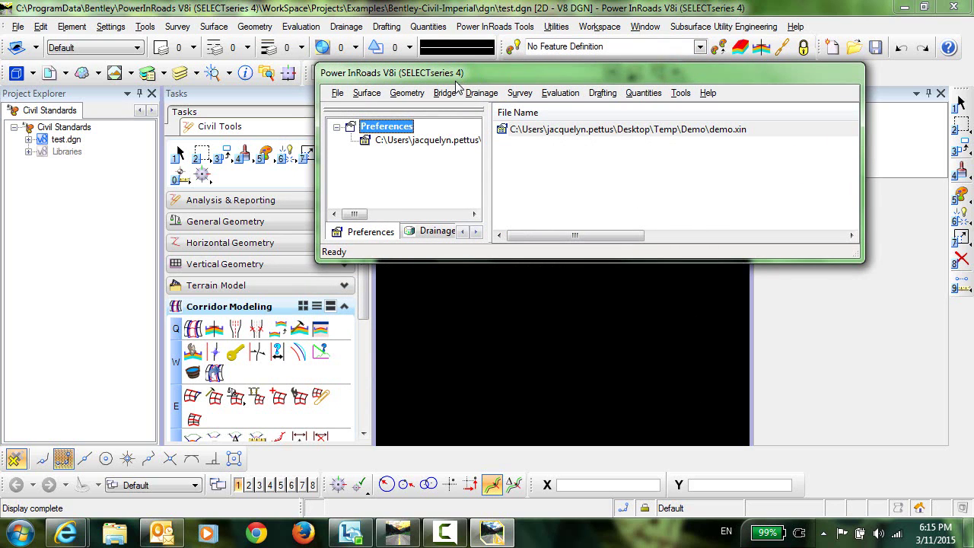
right_click(562, 299)
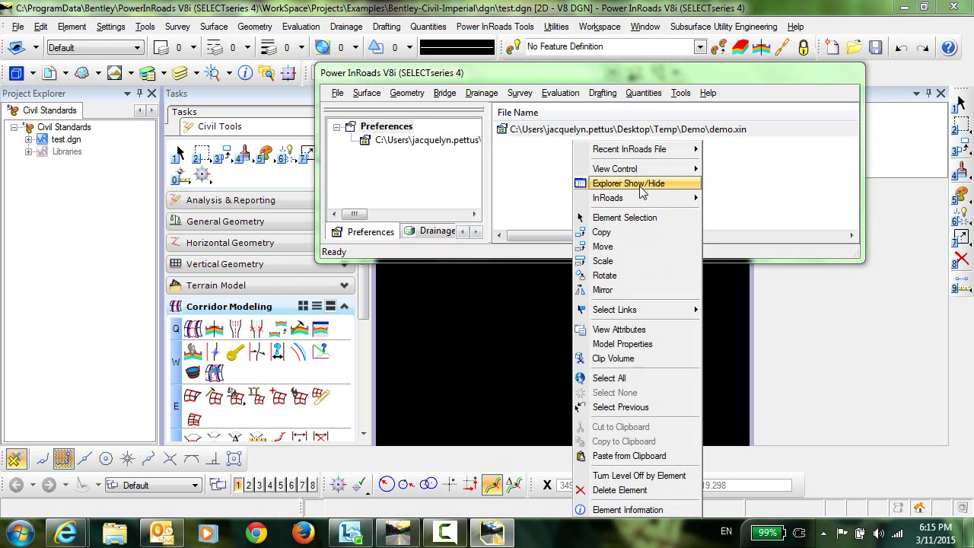
left_click(641, 190)
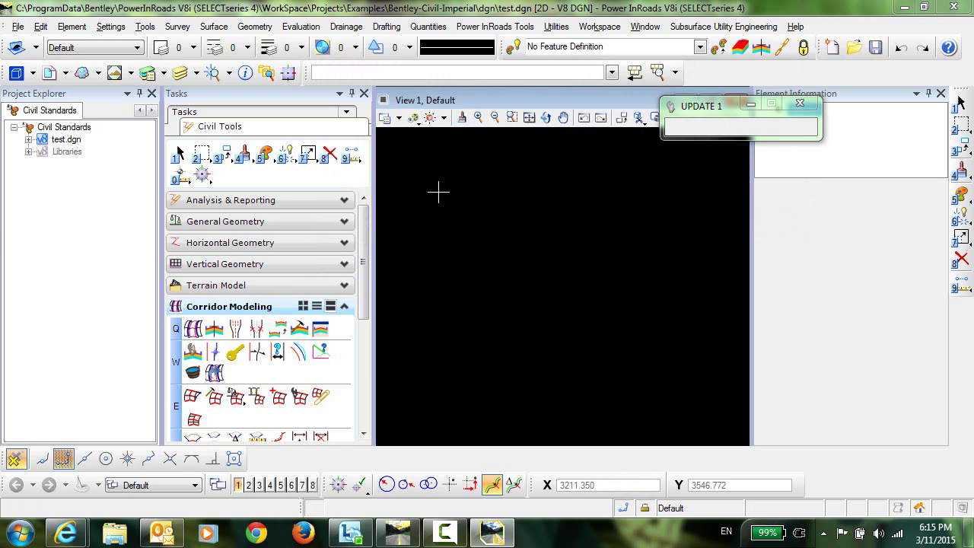
Step: Open the Element Templates manager and start an import from an XML file
left_click(76, 29)
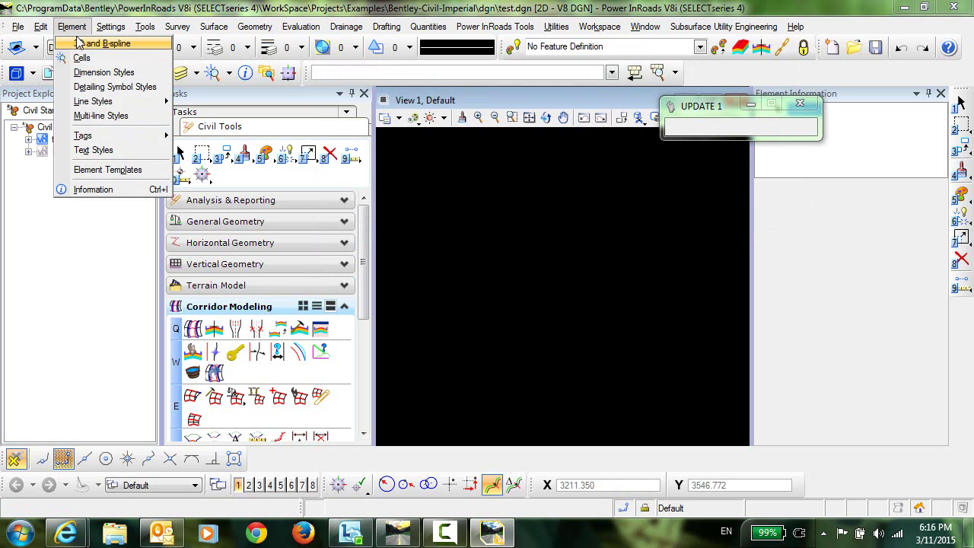
left_click(110, 170)
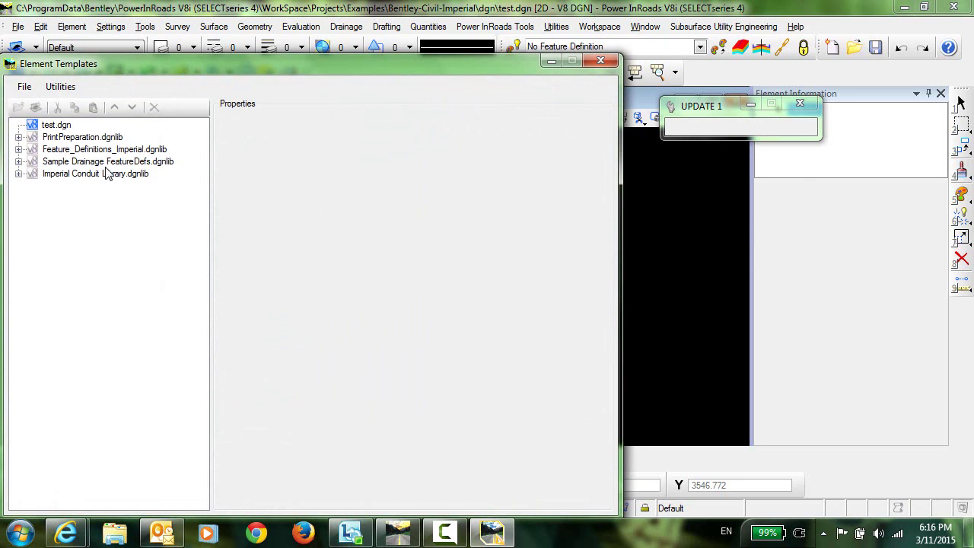
left_click(24, 87)
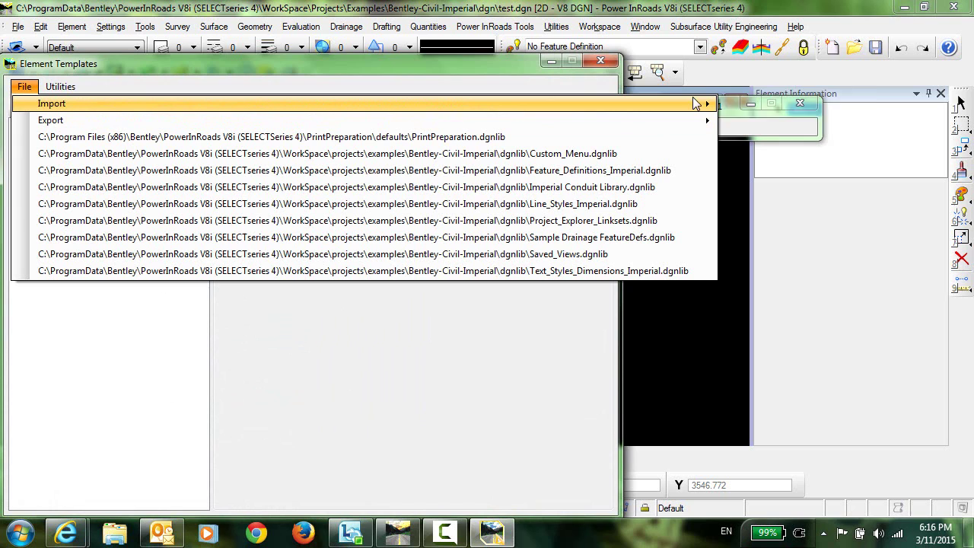
mouse_move(694, 103)
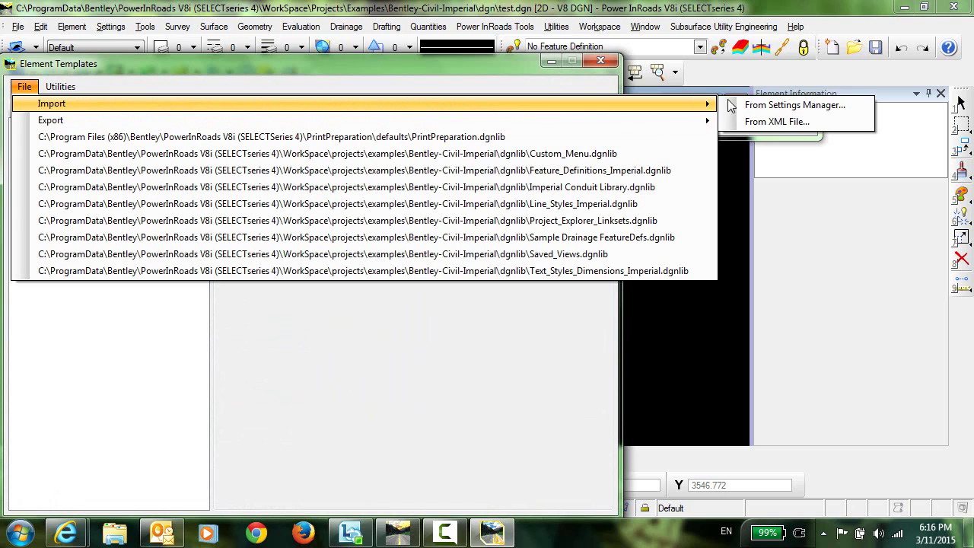
left_click(773, 122)
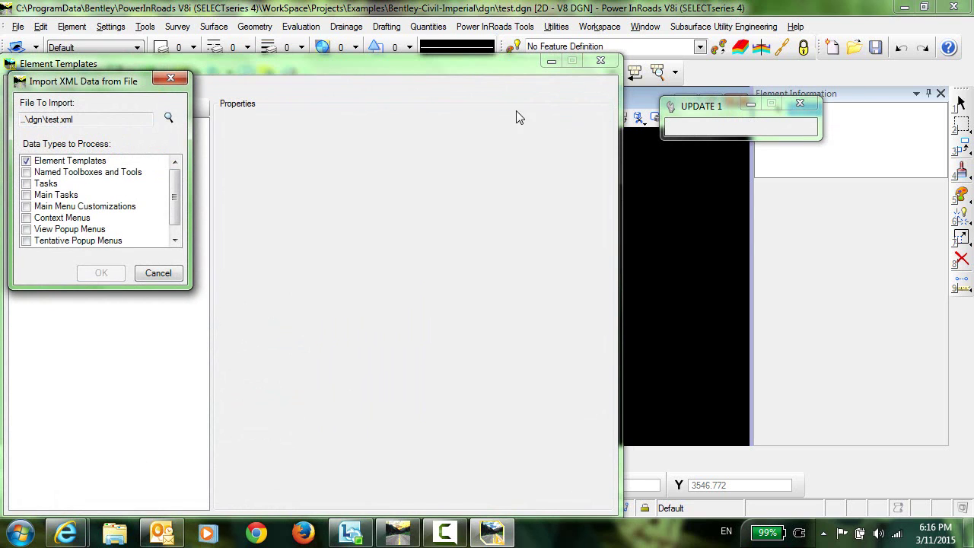
Step: Import DEMO.xml from Desktop\Temp\Demo with Element Templates checked
left_click(168, 119)
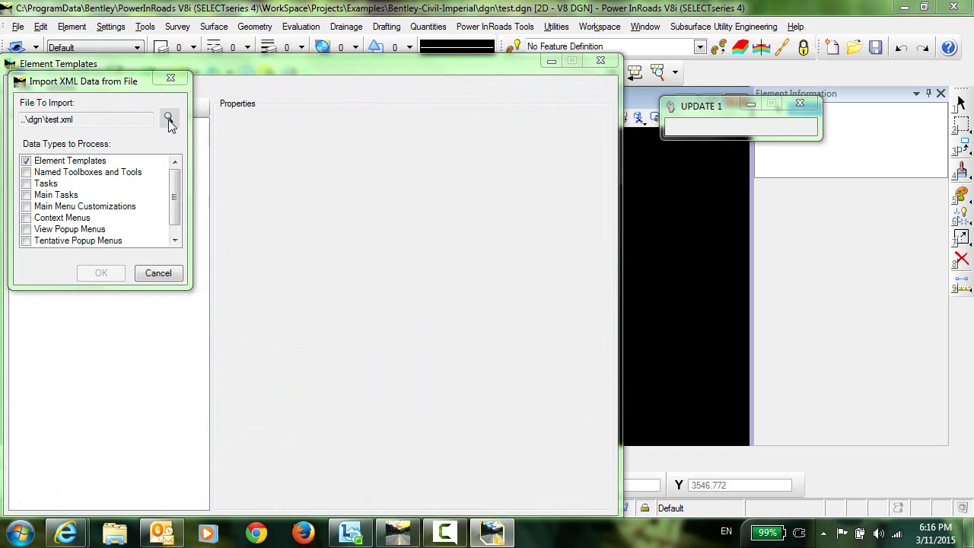
left_click(206, 161)
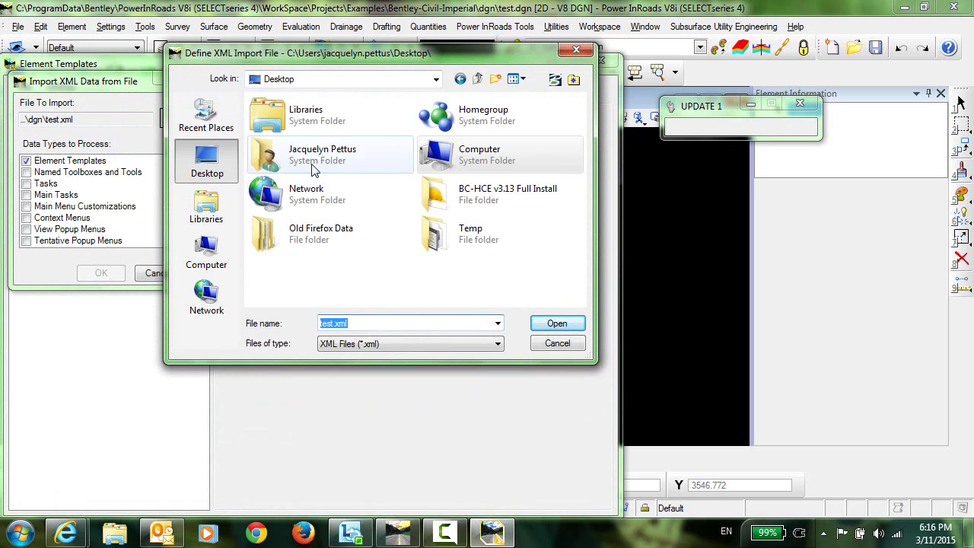
double_click(454, 240)
double_click(270, 146)
left_click(277, 119)
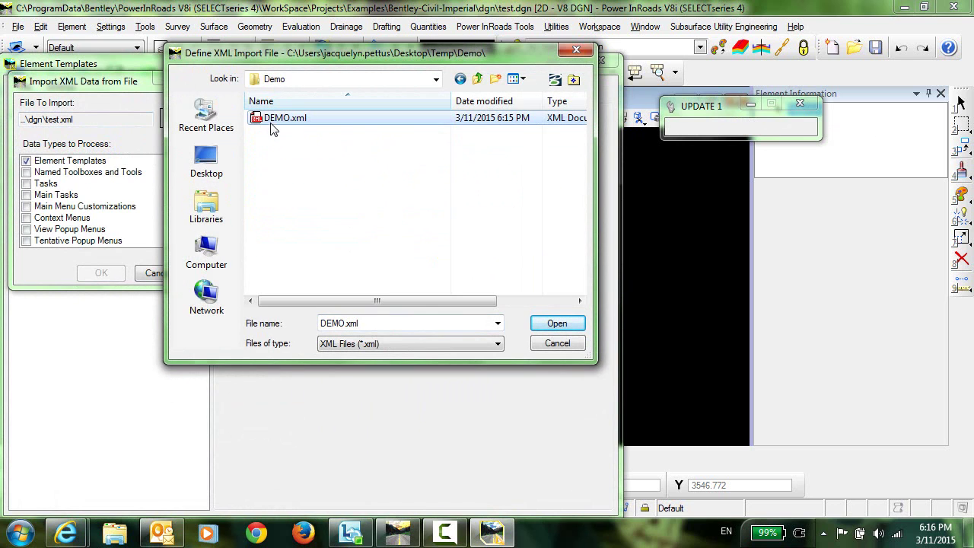
left_click(273, 122)
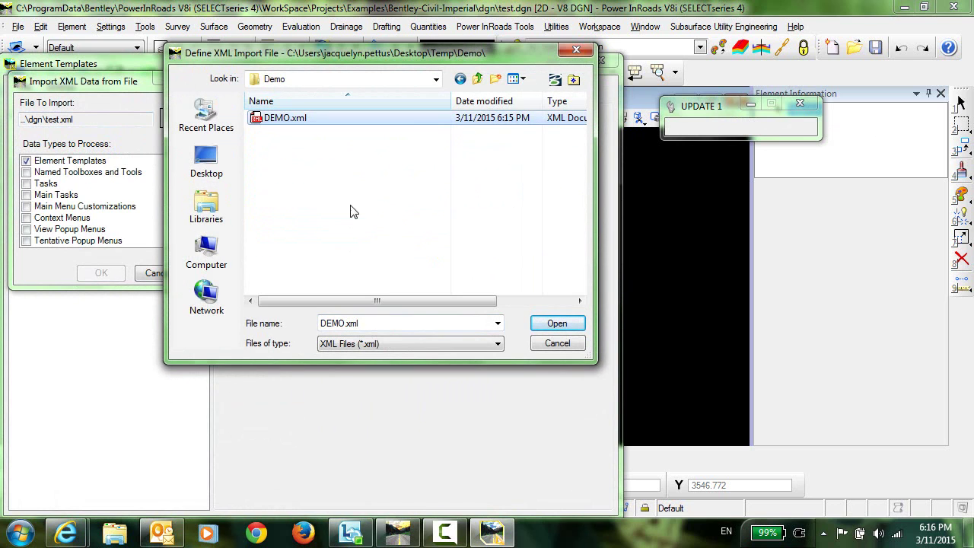
left_click(558, 325)
left_click(556, 324)
left_click(556, 324)
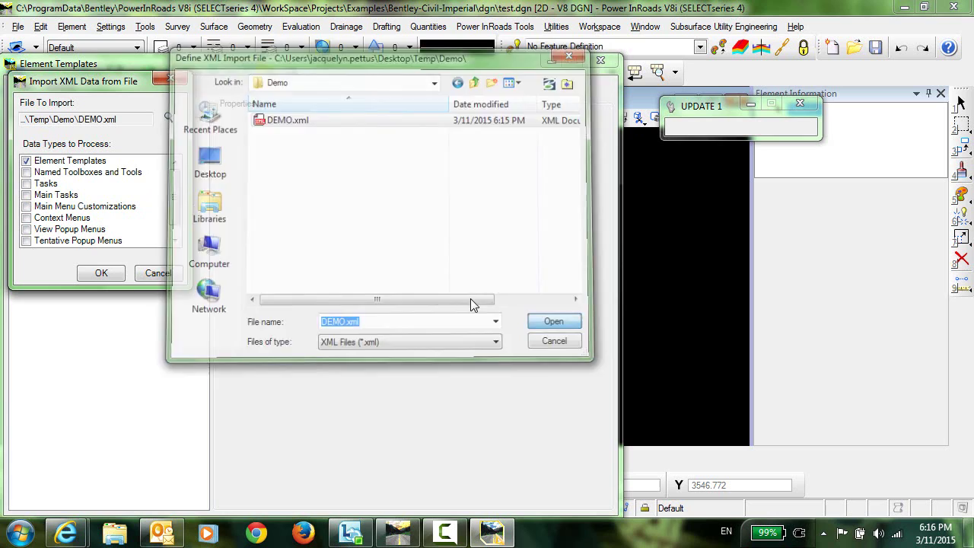
left_click(27, 161)
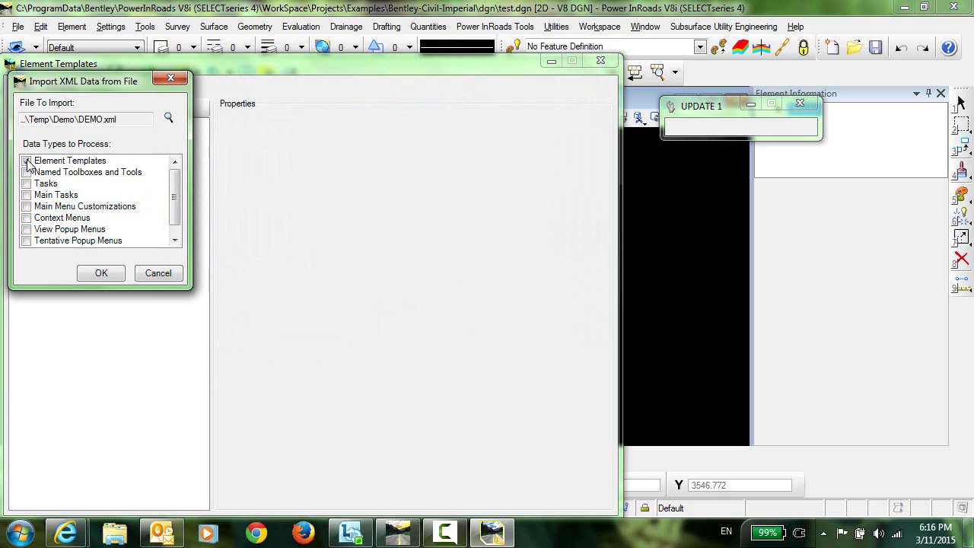
left_click(107, 275)
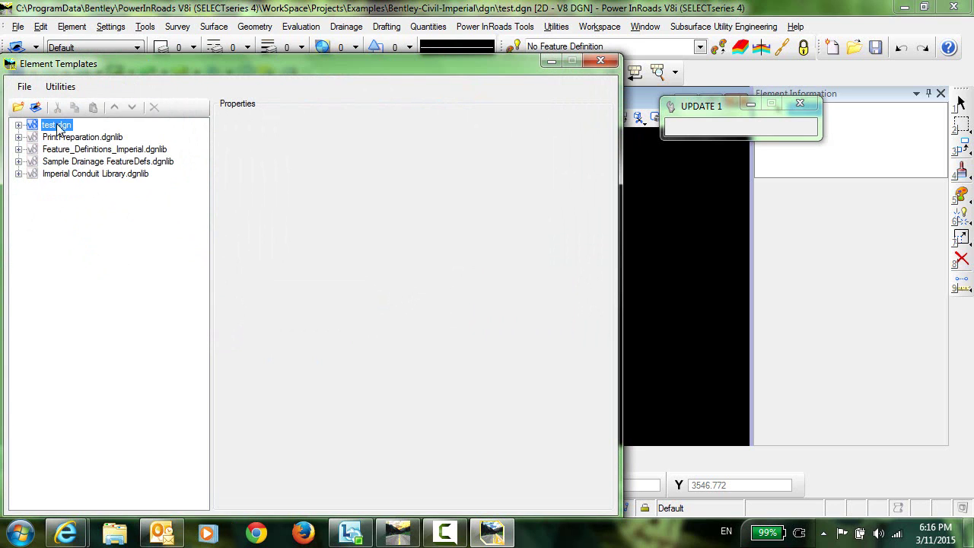
Step: Review the imported ASPHALT, SHOULDER and FILL component templates, then close Element Templates
left_click(19, 126)
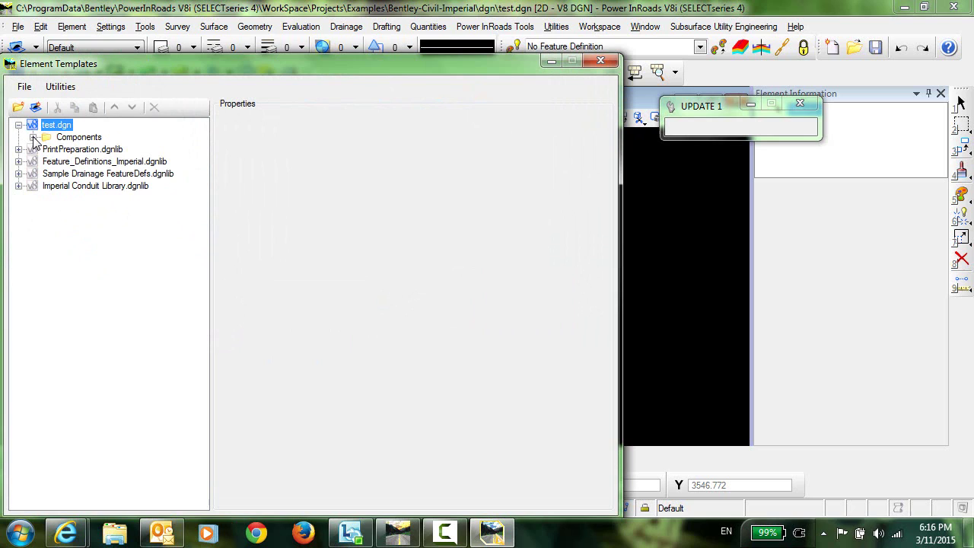
left_click(34, 137)
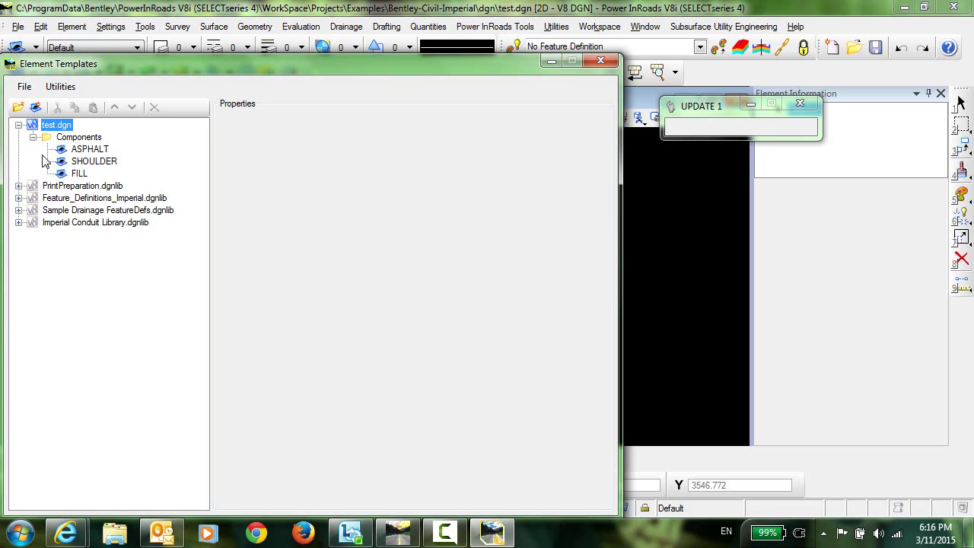
left_click(88, 150)
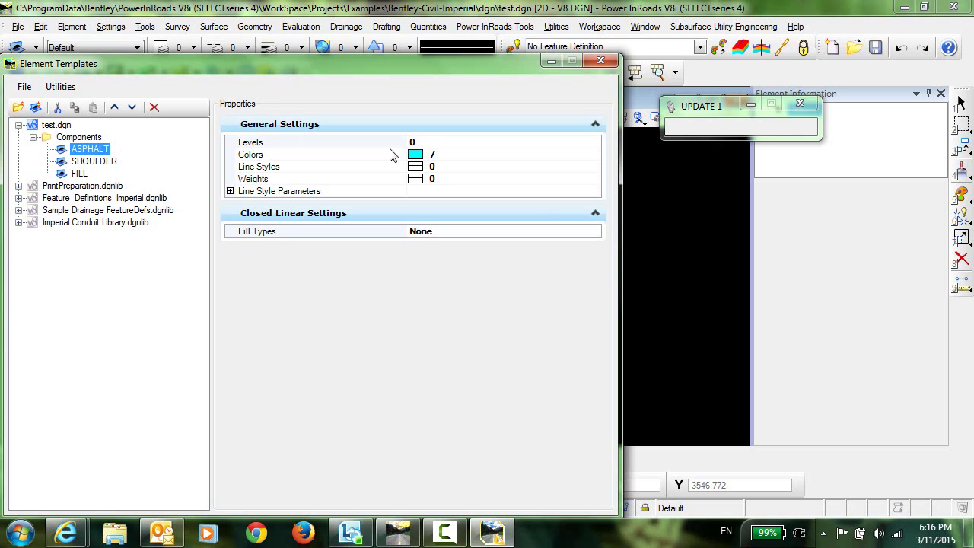
left_click(86, 162)
left_click(81, 174)
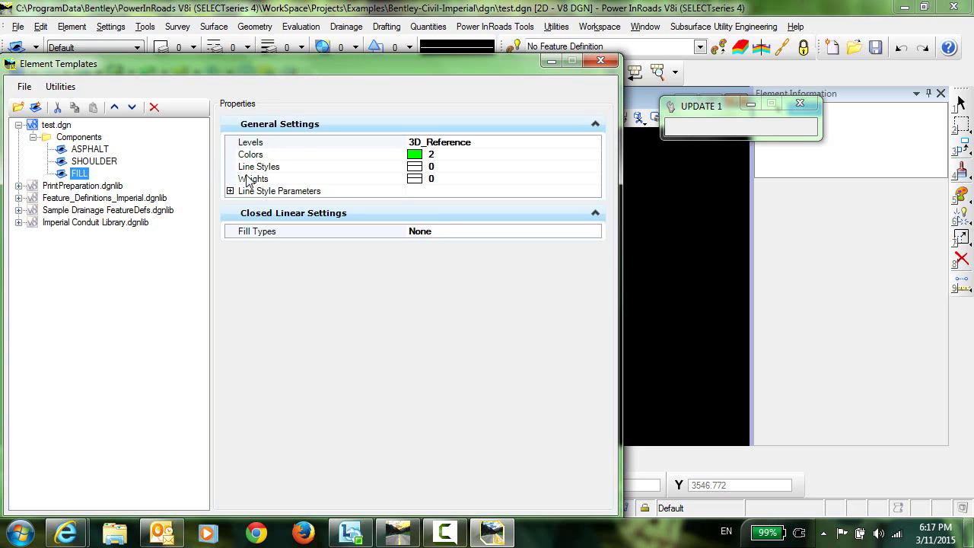
left_click(86, 161)
left_click(89, 149)
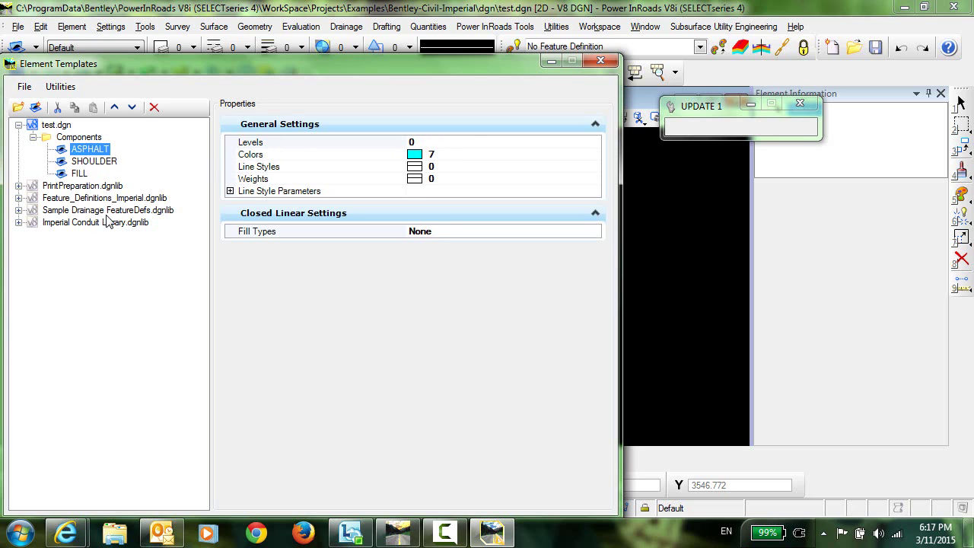
left_click(601, 61)
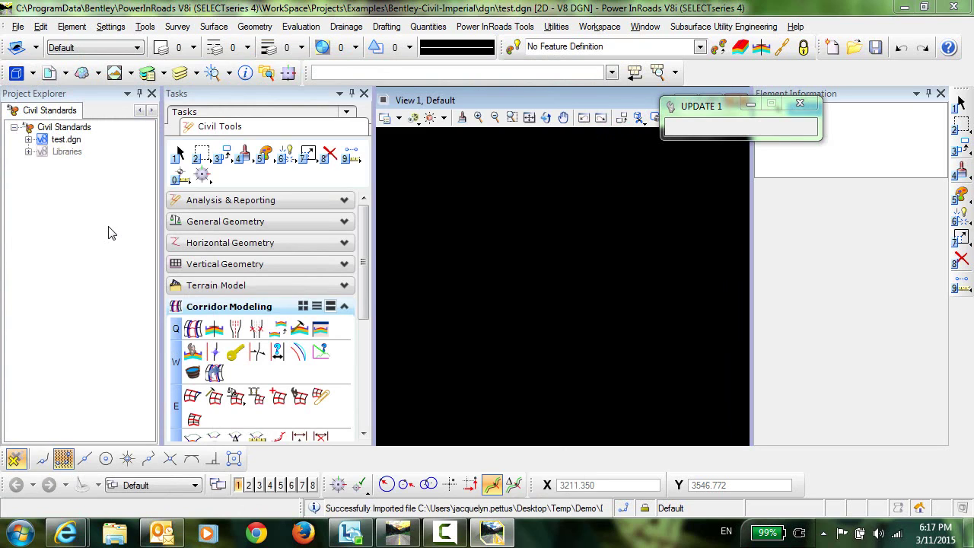
Step: Link the active demo.xin feature styles into test.dgn's Feature Definitions
left_click(28, 140)
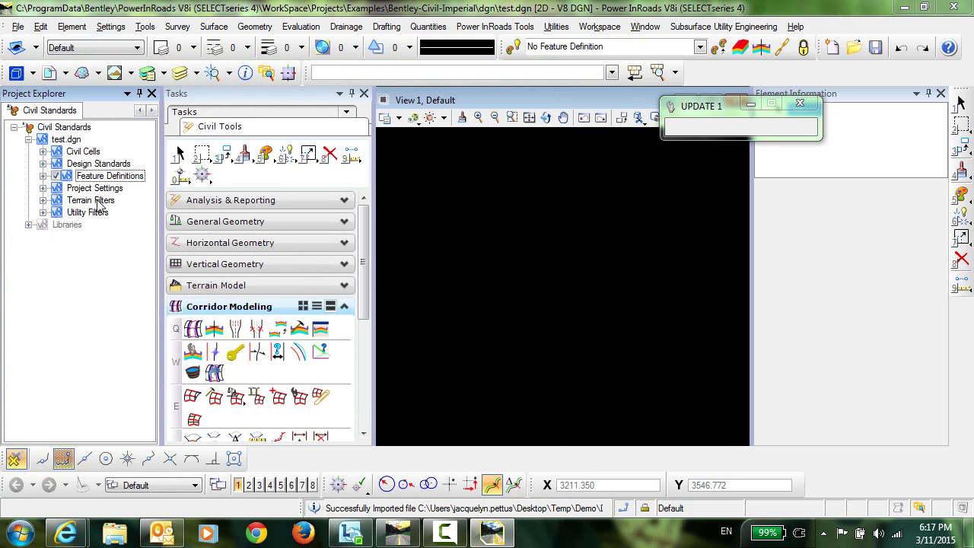
left_click(43, 176)
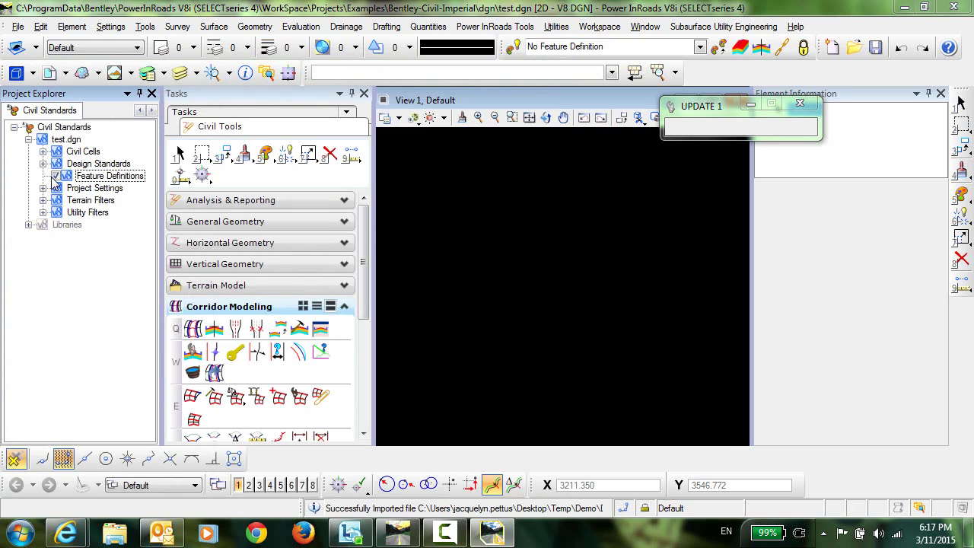
right_click(138, 181)
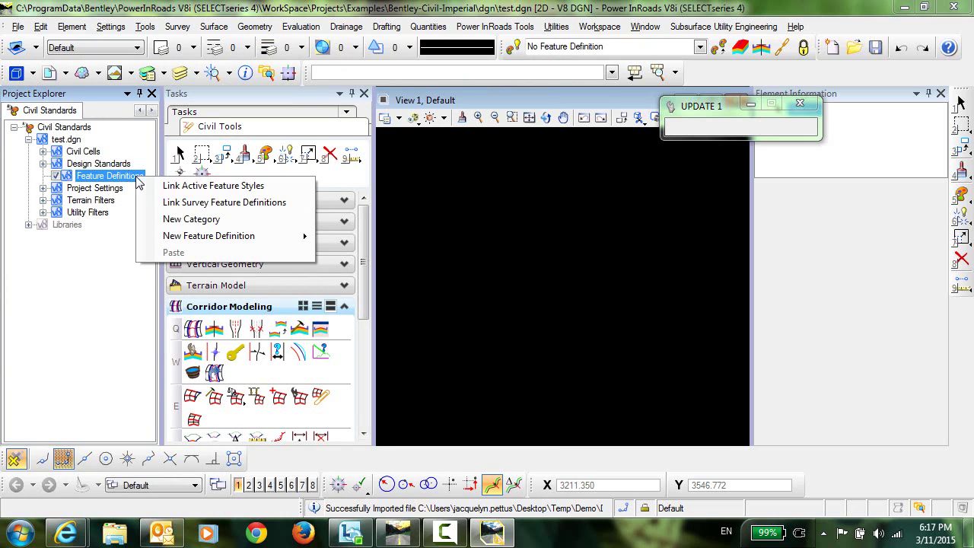
left_click(283, 187)
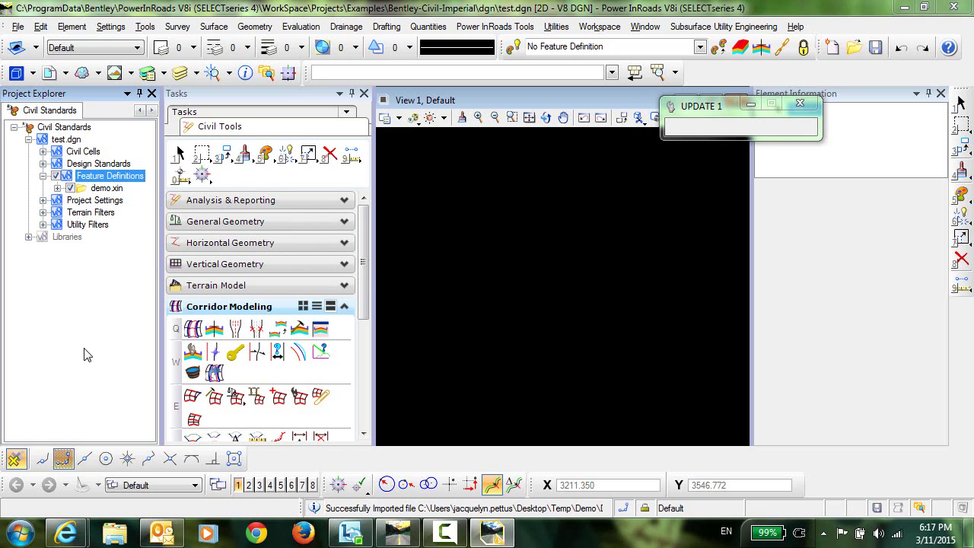
Step: Display the ASPHALT Surface definition under demo.xin, showing native style ASPHALT and template Components\ASPHALT
left_click(58, 188)
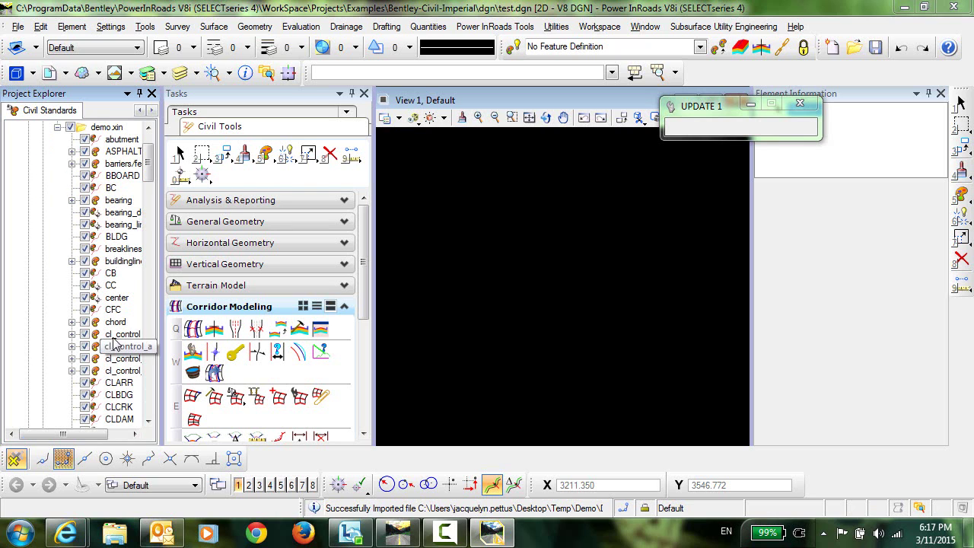
left_click(72, 151)
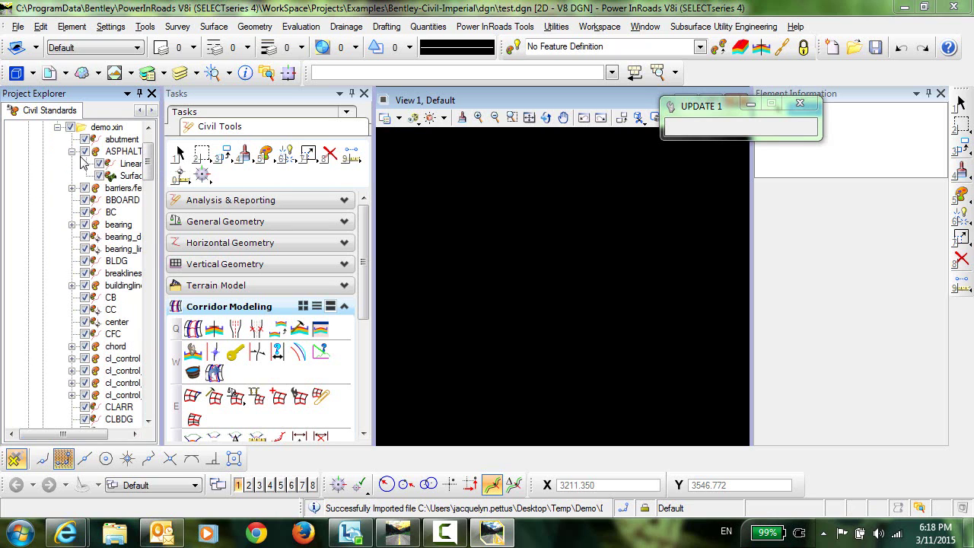
left_click(133, 180)
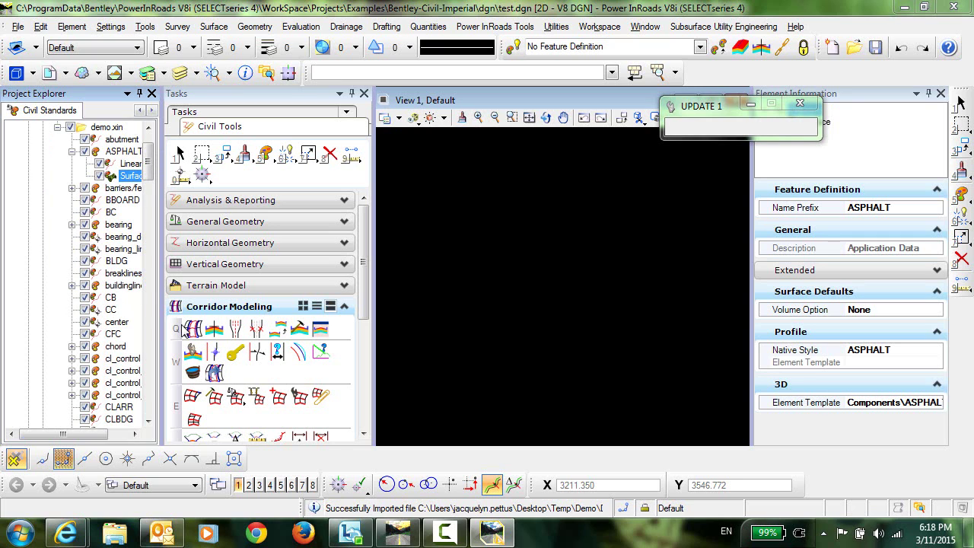
left_click_drag(734, 108, 588, 159)
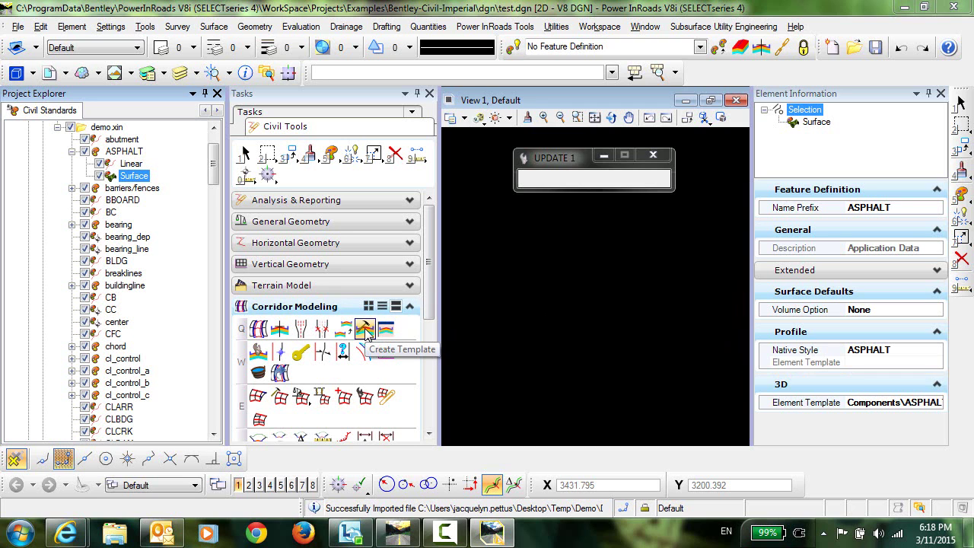
Step: Load the demo.itl template library in the Create Template window
left_click(364, 328)
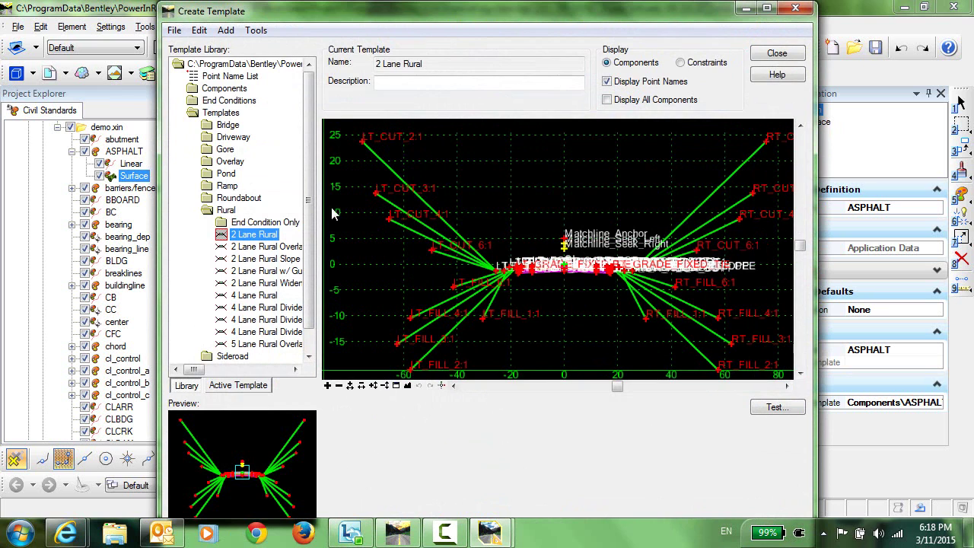
left_click(174, 31)
left_click(202, 66)
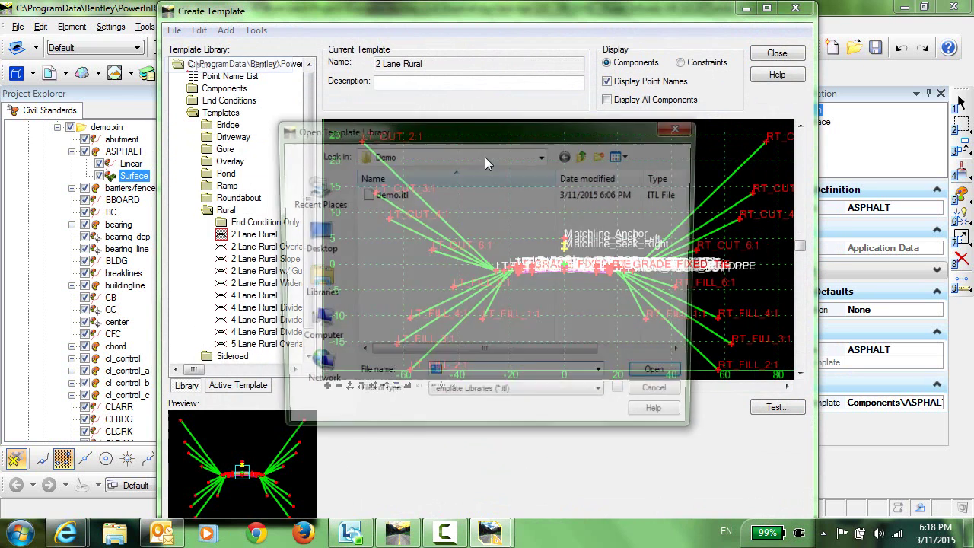
left_click(388, 195)
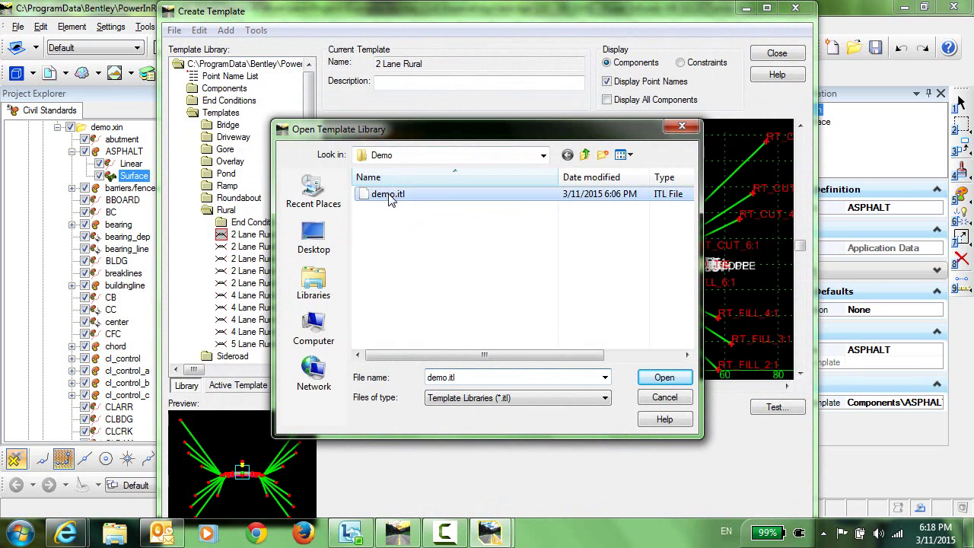
left_click(675, 384)
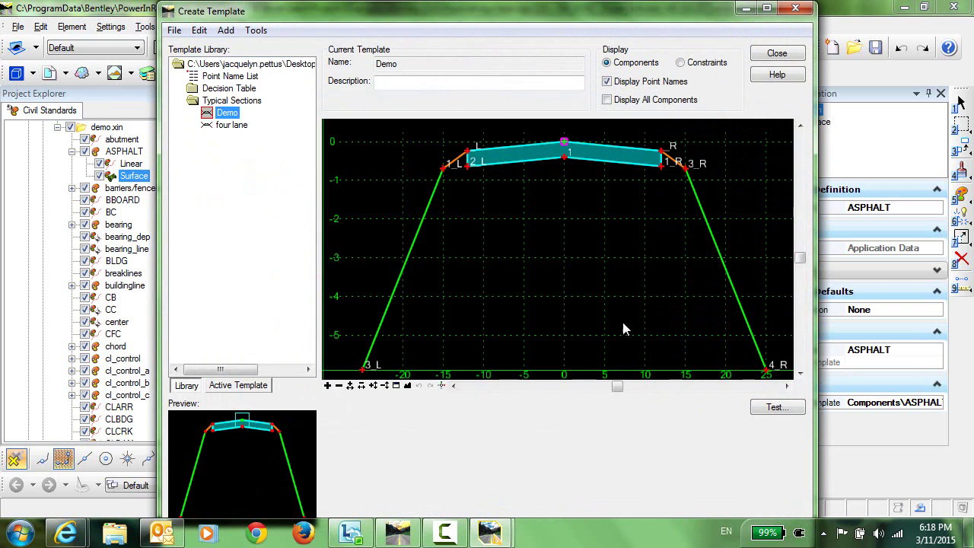
Step: Confirm the Fill_L component uses the FILL feature definition, then close the template editor
double_click(438, 196)
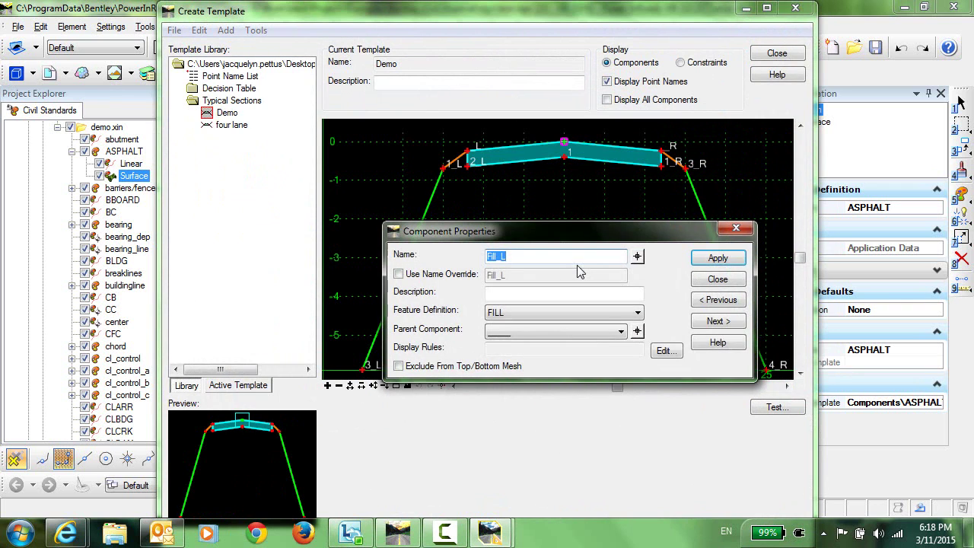
left_click_drag(592, 224, 549, 177)
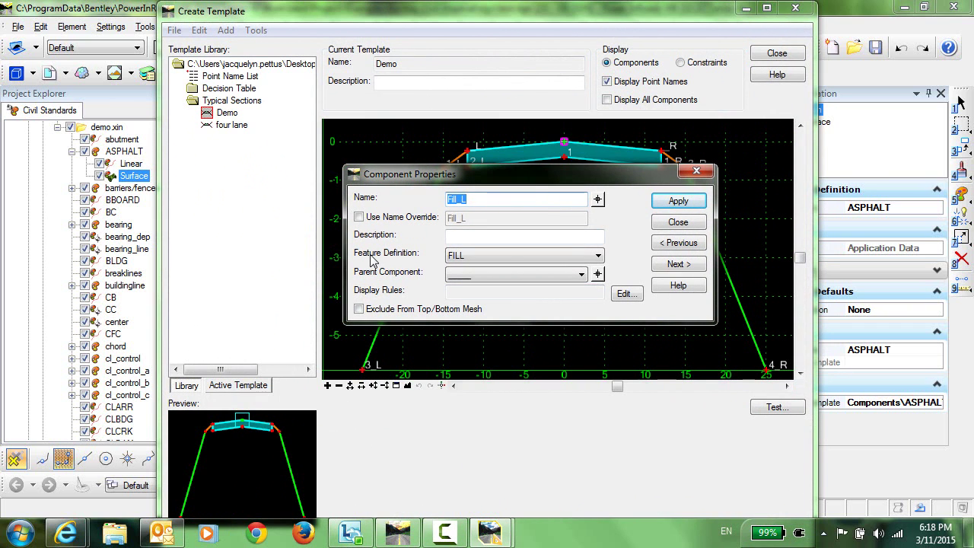
left_click(678, 222)
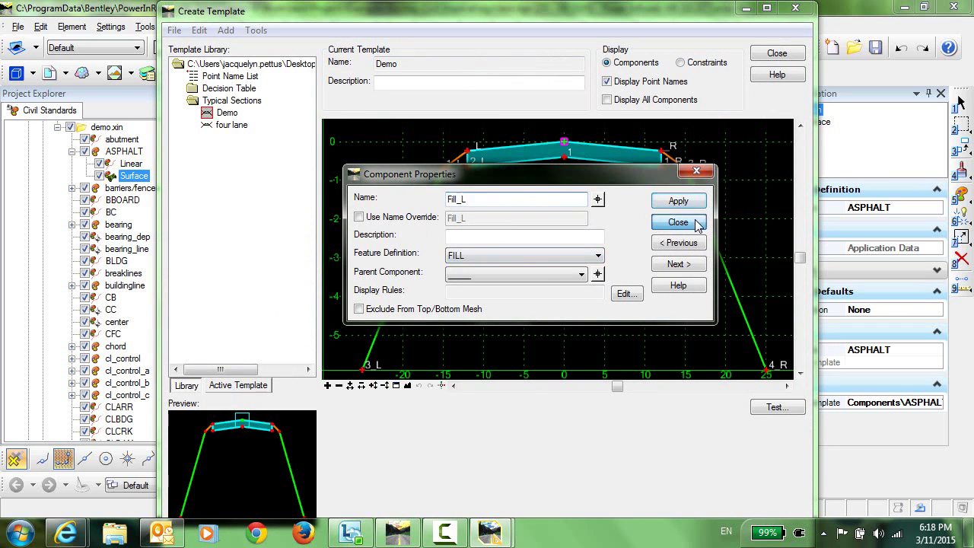
left_click(777, 53)
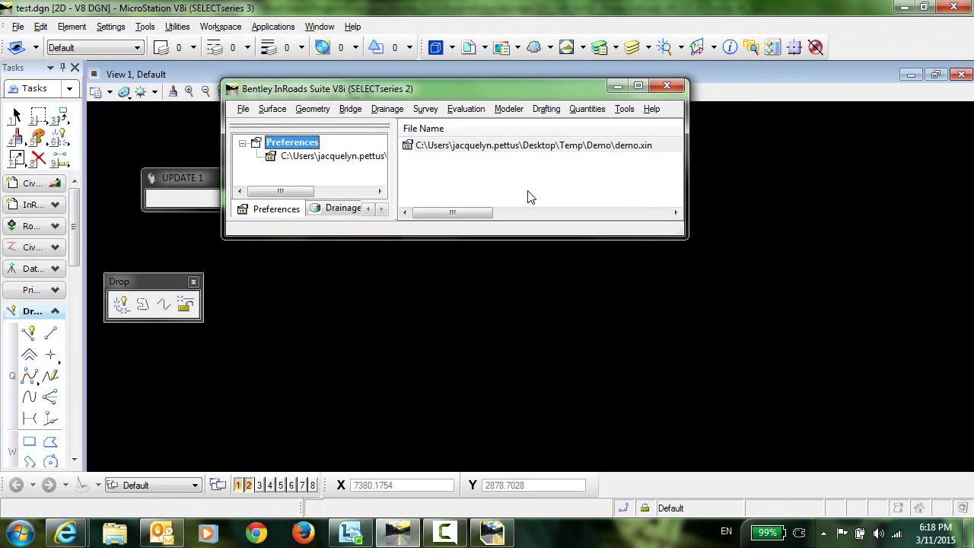